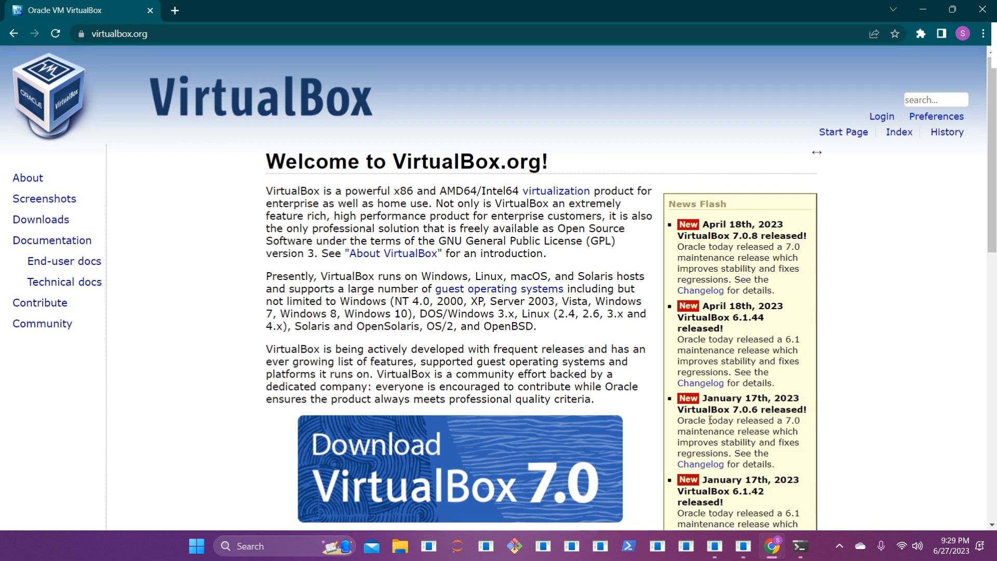
Step: Download the VirtualBox 7.0.8 Windows hosts installer (VirtualBox-7.0.8-156879-Win.exe) from the downloads page
{"action": "scroll", "coordinate": [626, 460], "scroll_direction": "down", "scroll_amount": 1}
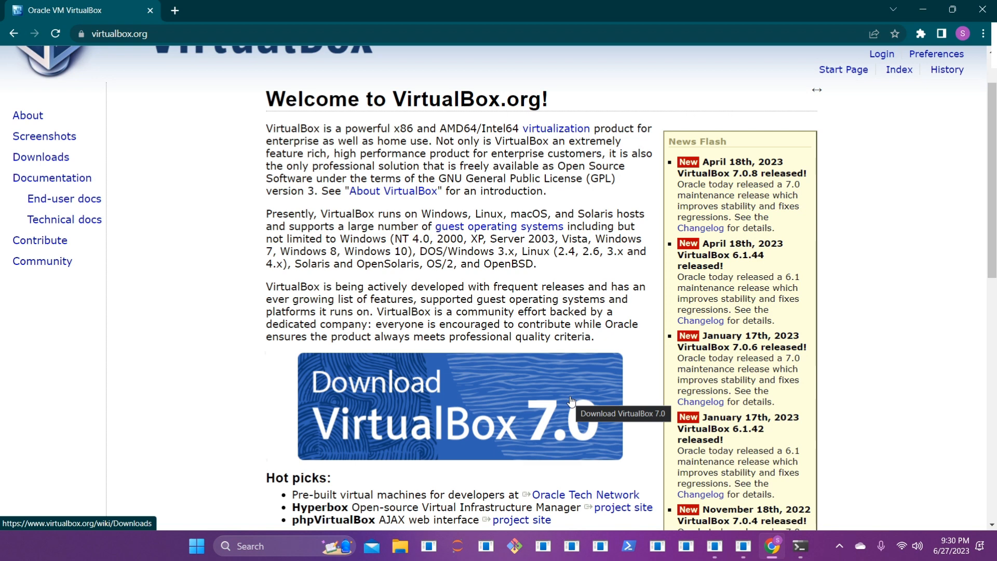
{"action": "left_click", "coordinate": [545, 388]}
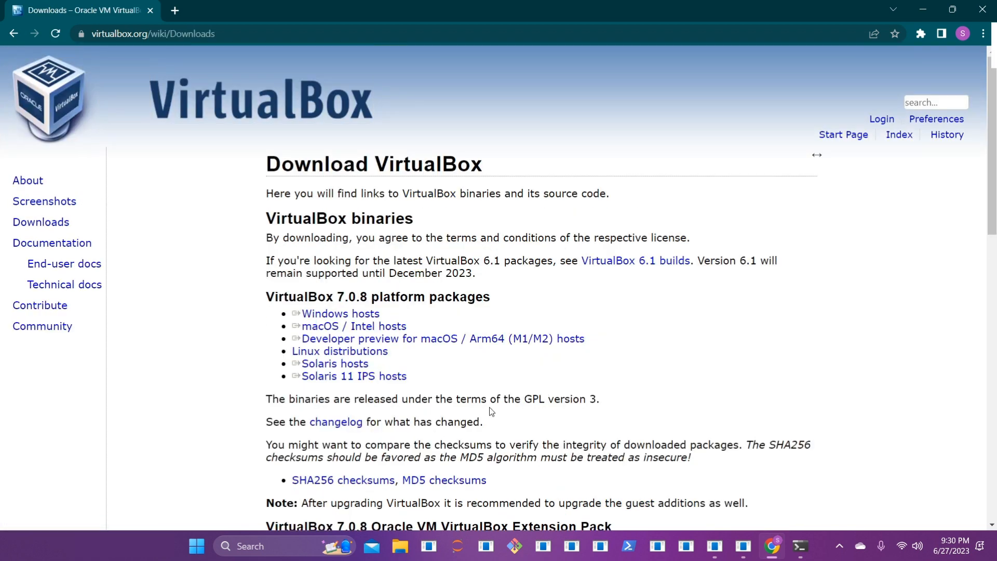
{"action": "triple_click", "coordinate": [378, 329]}
{"action": "triple_click", "coordinate": [358, 315]}
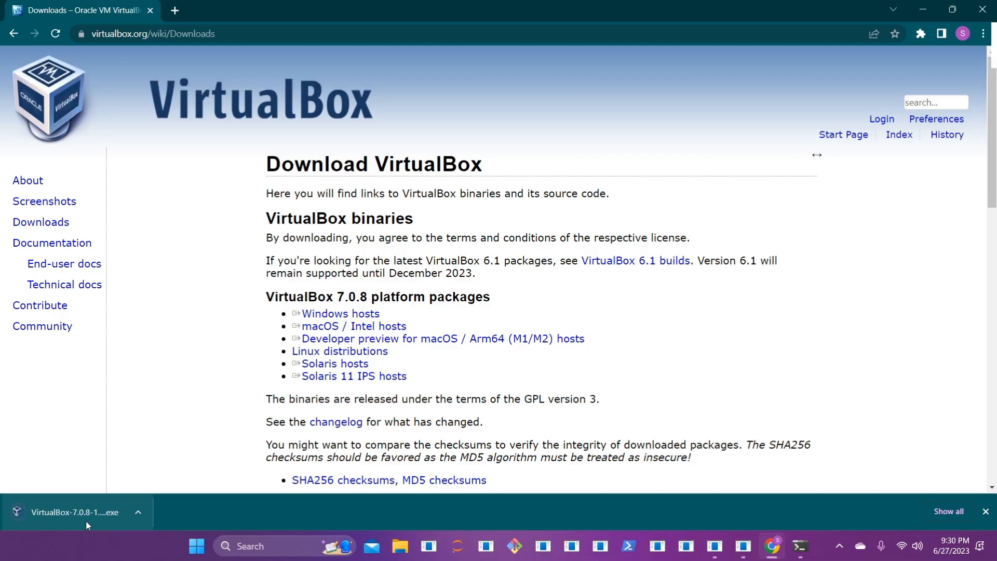
Step: Run the VirtualBox 7.0.8 installer with default features, accept both warnings, and launch the Manager afterwards
{"action": "left_click", "coordinate": [85, 522]}
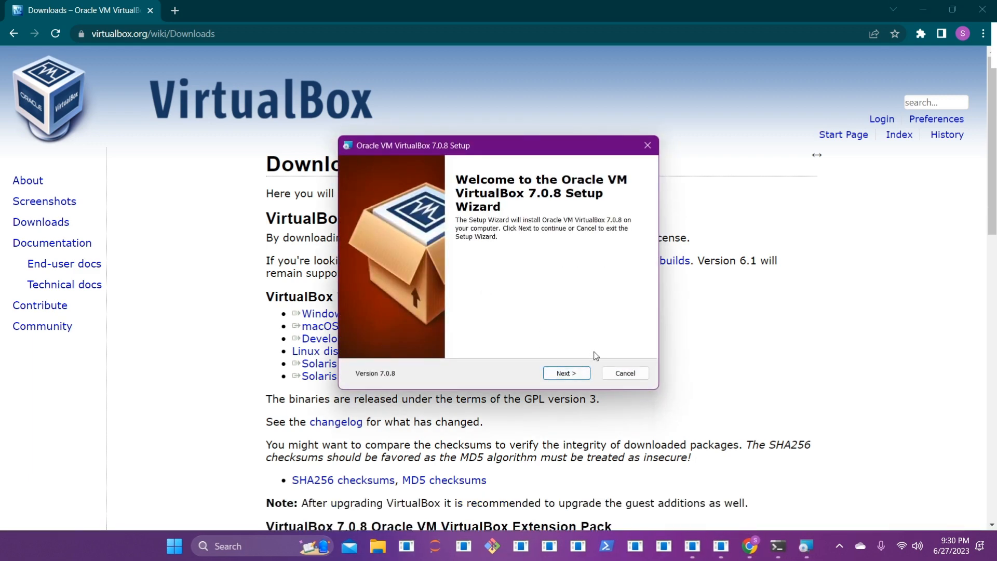
{"action": "left_click", "coordinate": [565, 374]}
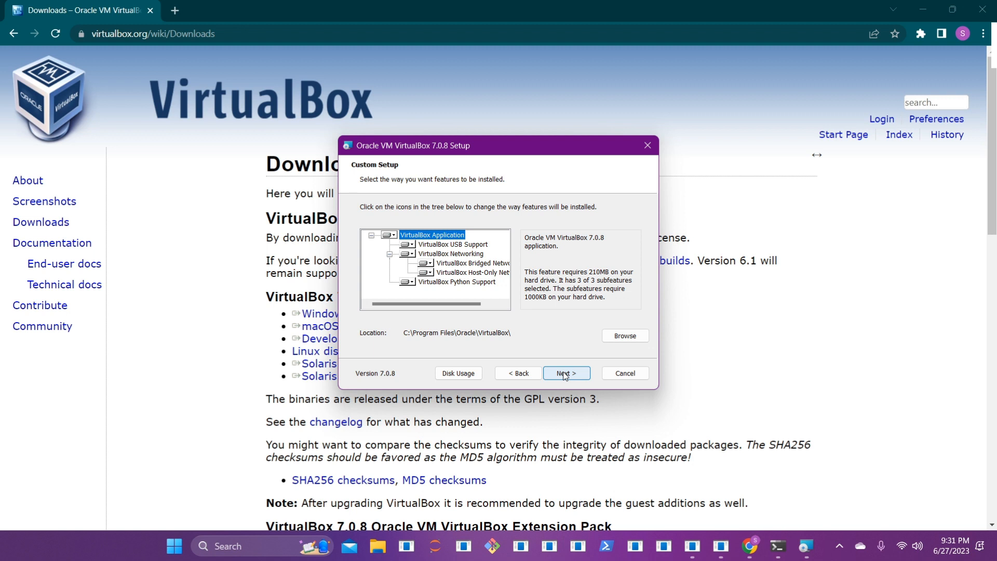
{"action": "left_click", "coordinate": [564, 374]}
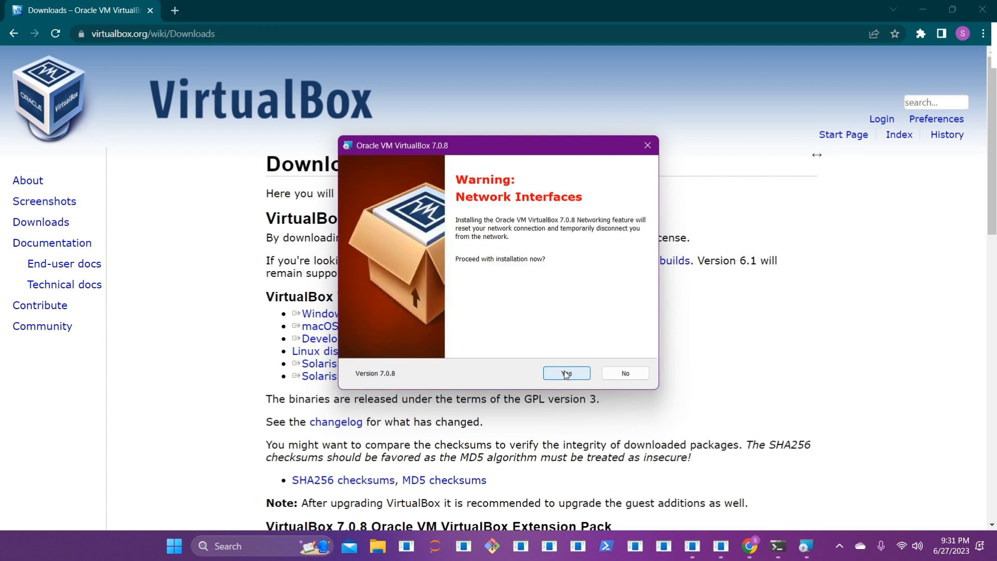
{"action": "left_click", "coordinate": [566, 374]}
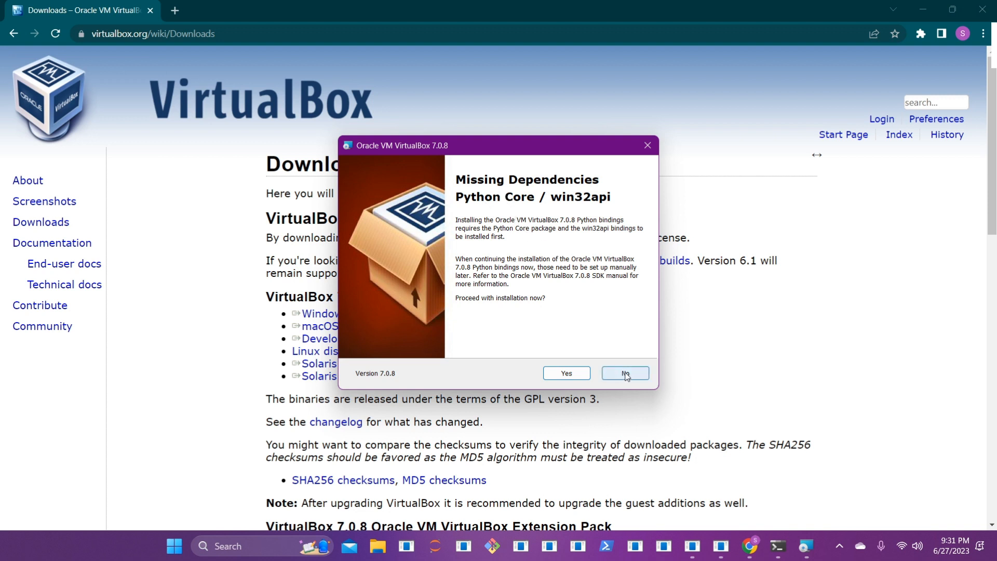
{"action": "left_click", "coordinate": [567, 374]}
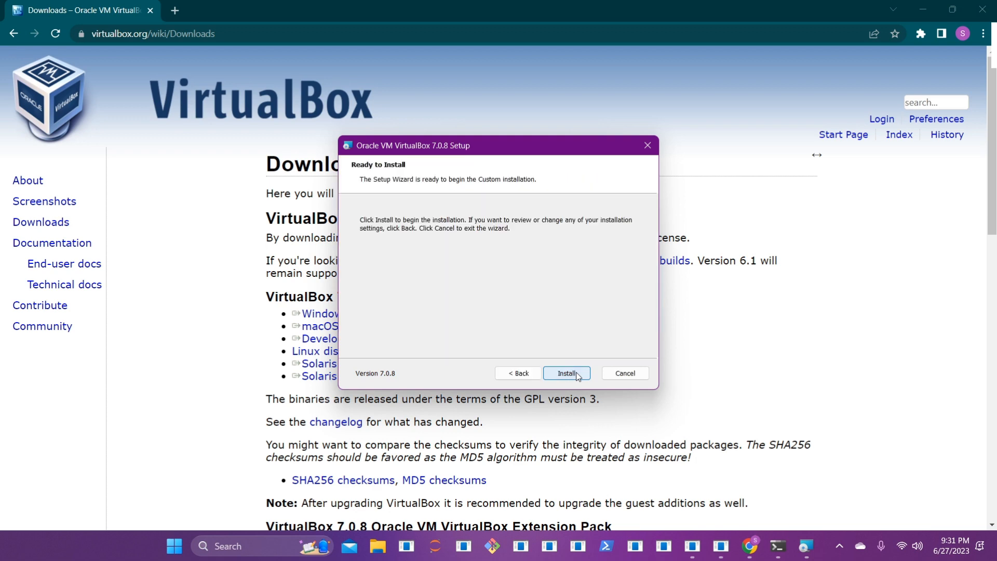
{"action": "left_click", "coordinate": [566, 374]}
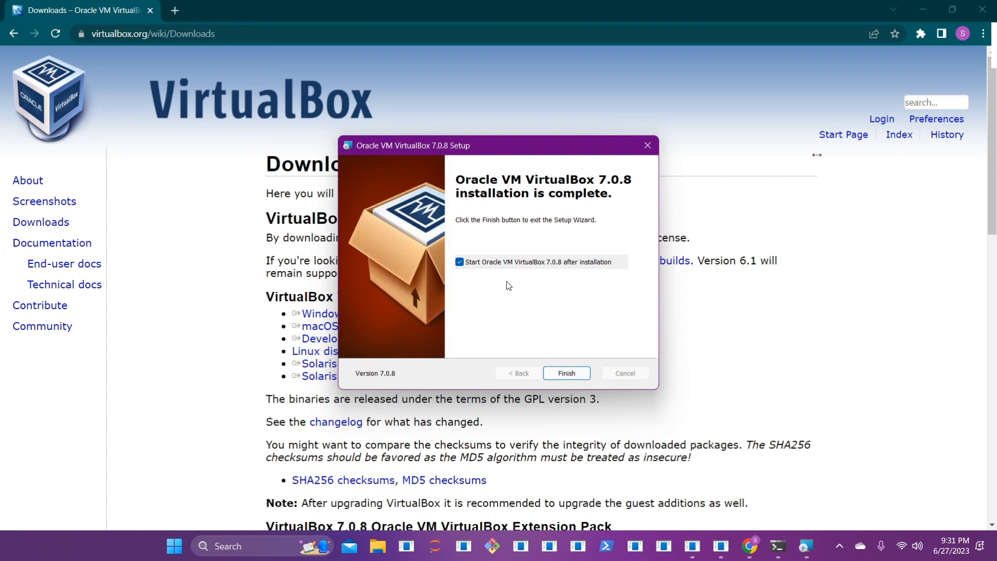
{"action": "left_click", "coordinate": [582, 373]}
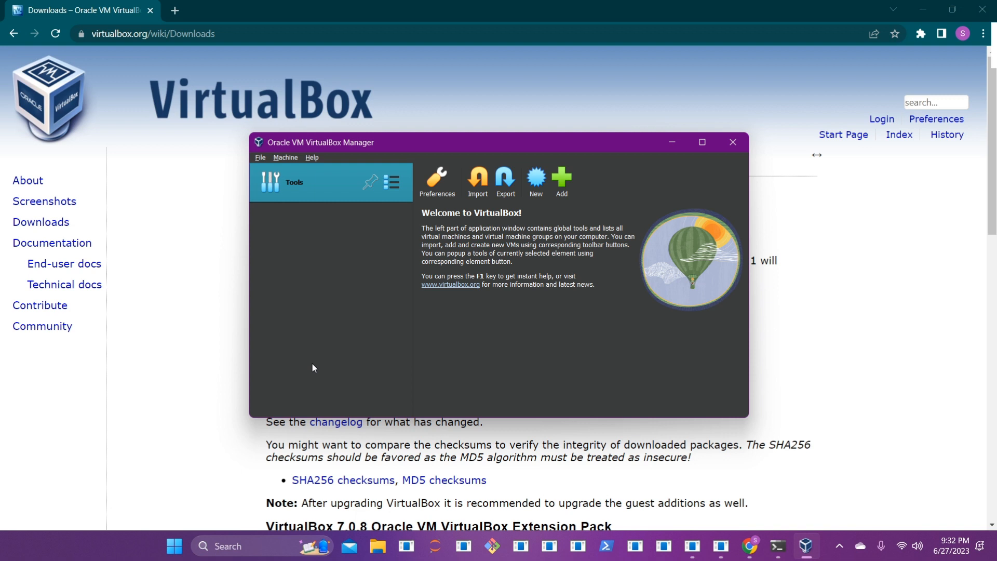
{"action": "left_click", "coordinate": [174, 12]}
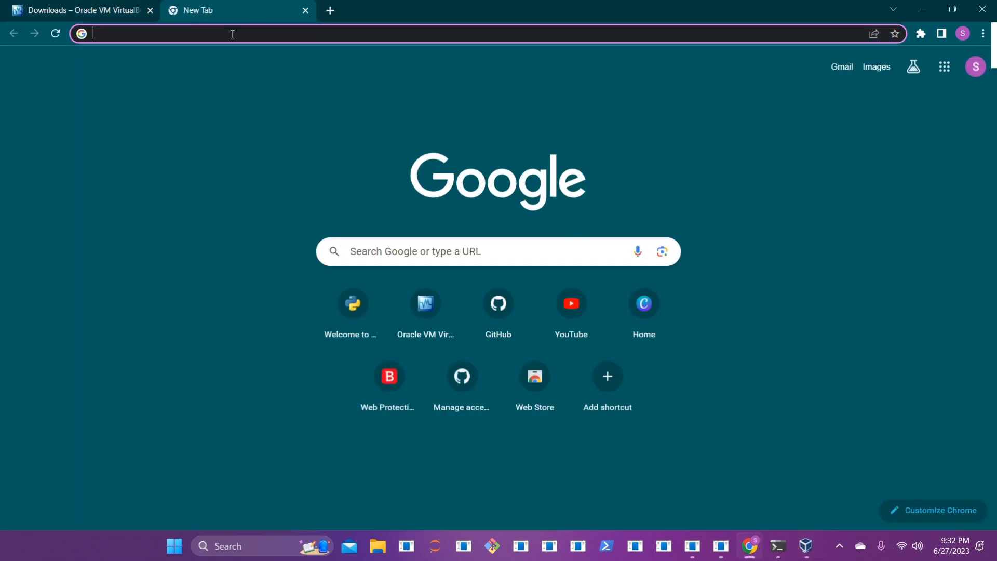
Step: Search 'ubuntu disk image', open the Ubuntu Desktop page at 22.04.2 LTS, and return to VirtualBox
{"action": "type", "text": "ubunt"}
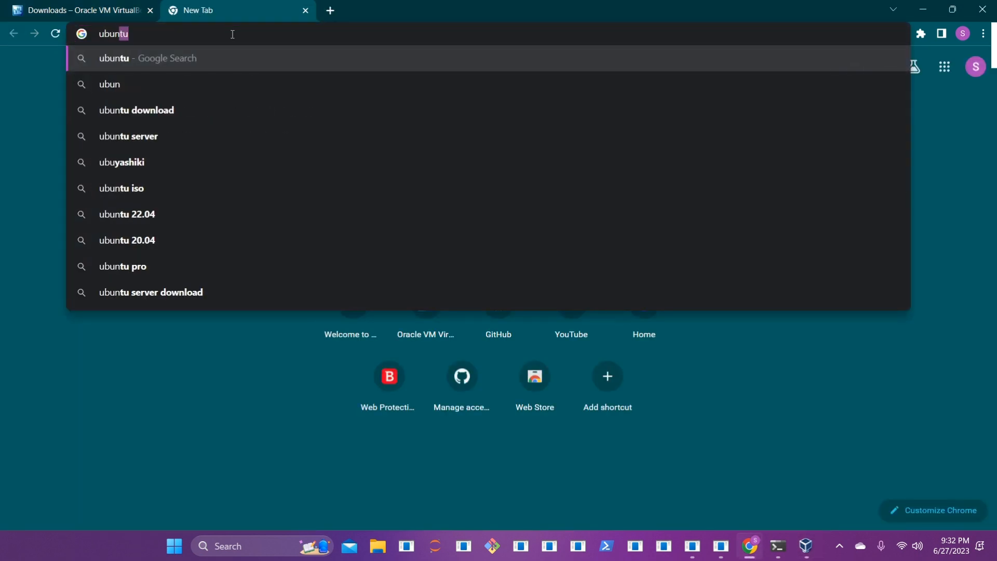
{"action": "type", "text": "u "}
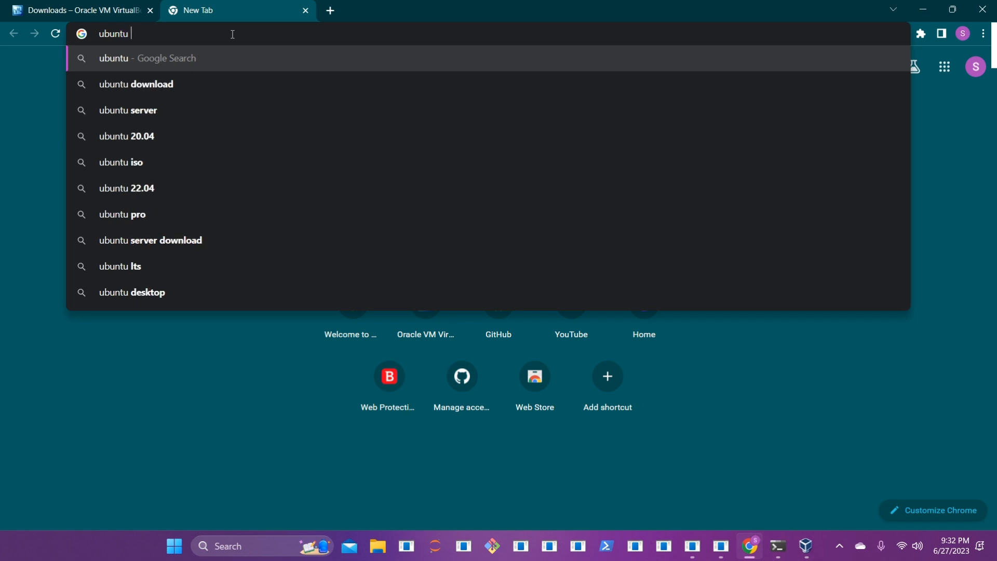
{"action": "type", "text": "disk image"}
{"action": "key", "text": "Return"}
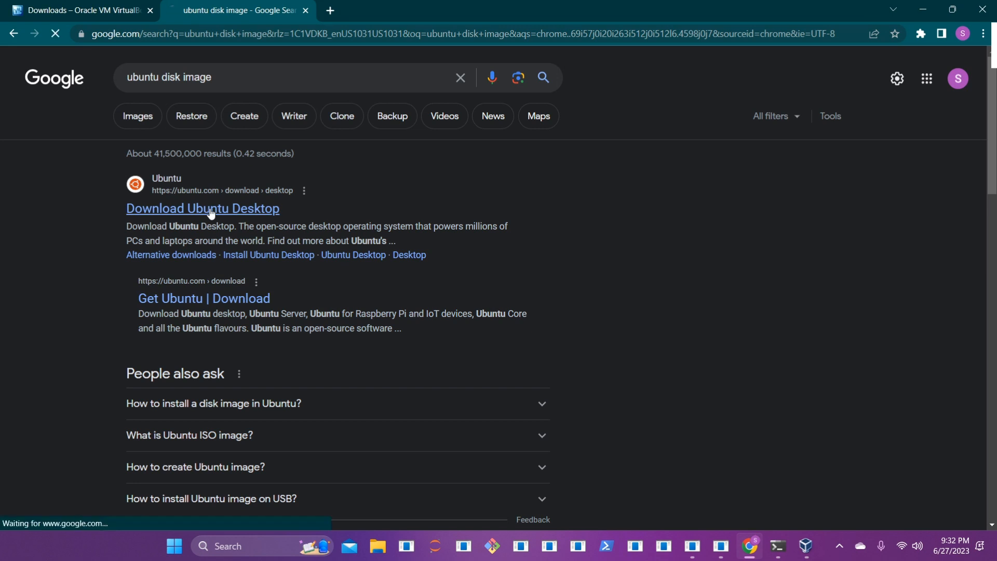
{"action": "left_click", "coordinate": [211, 210]}
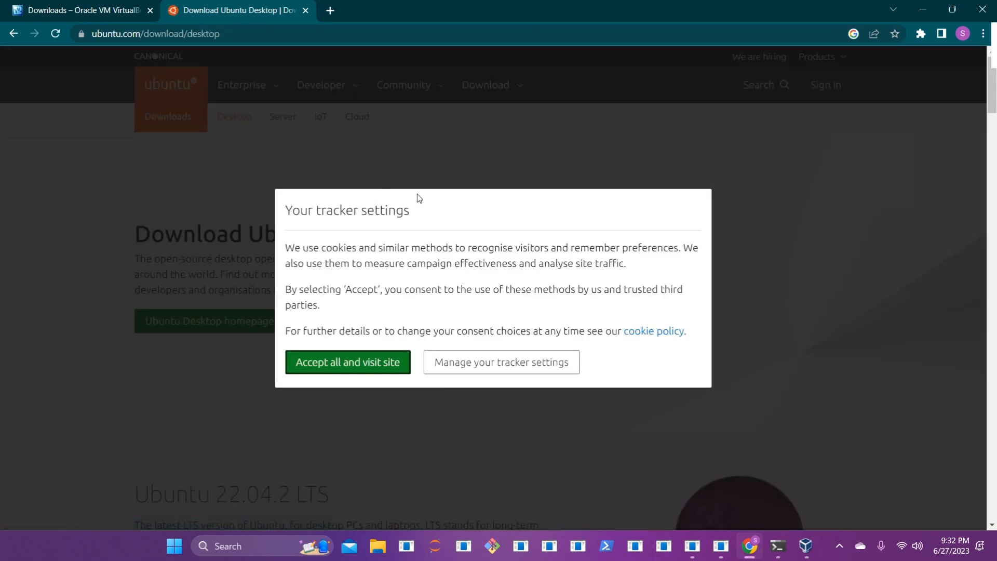
{"action": "left_click", "coordinate": [379, 367]}
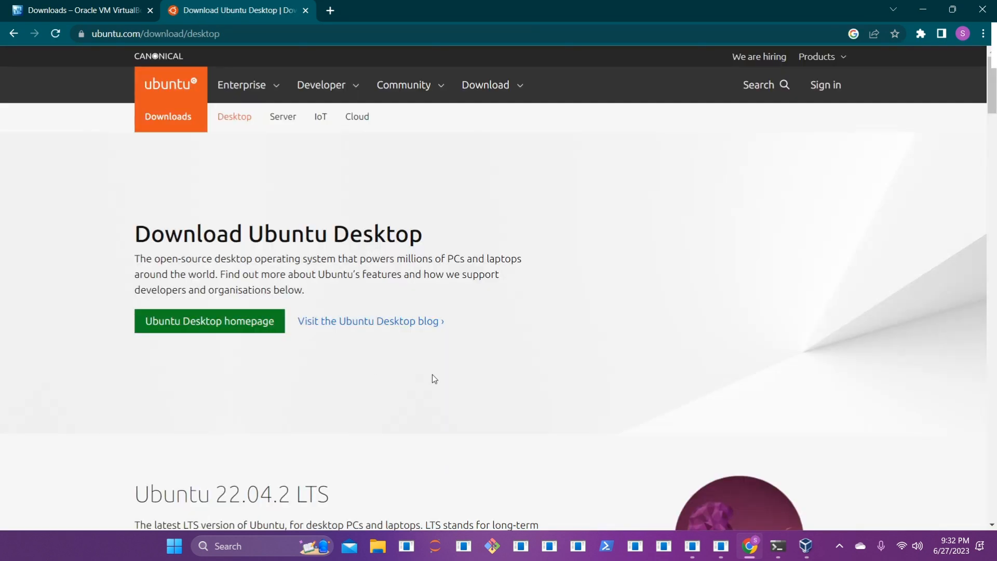
{"action": "scroll", "coordinate": [285, 362], "scroll_direction": "down", "scroll_amount": 5}
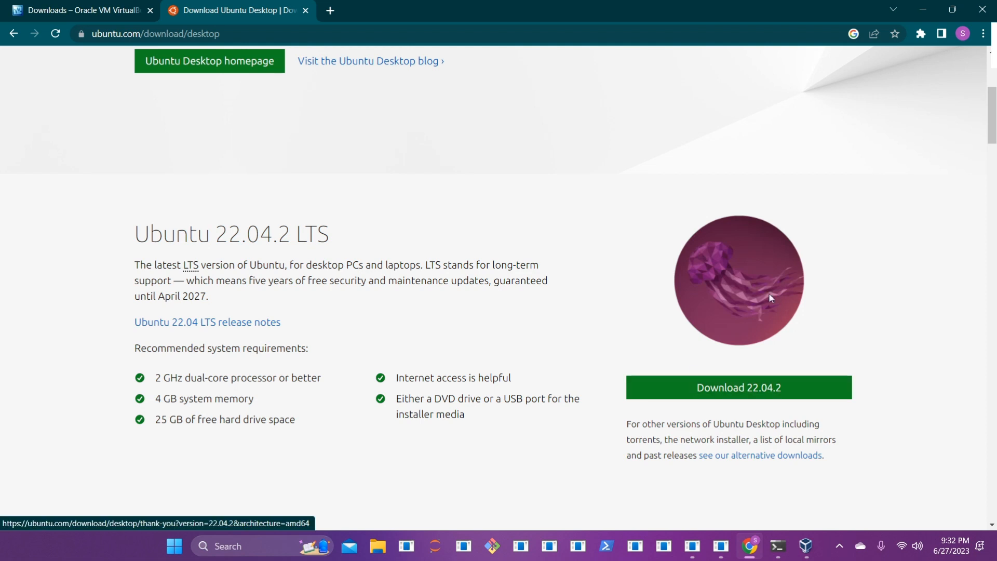
{"action": "left_click", "coordinate": [814, 553]}
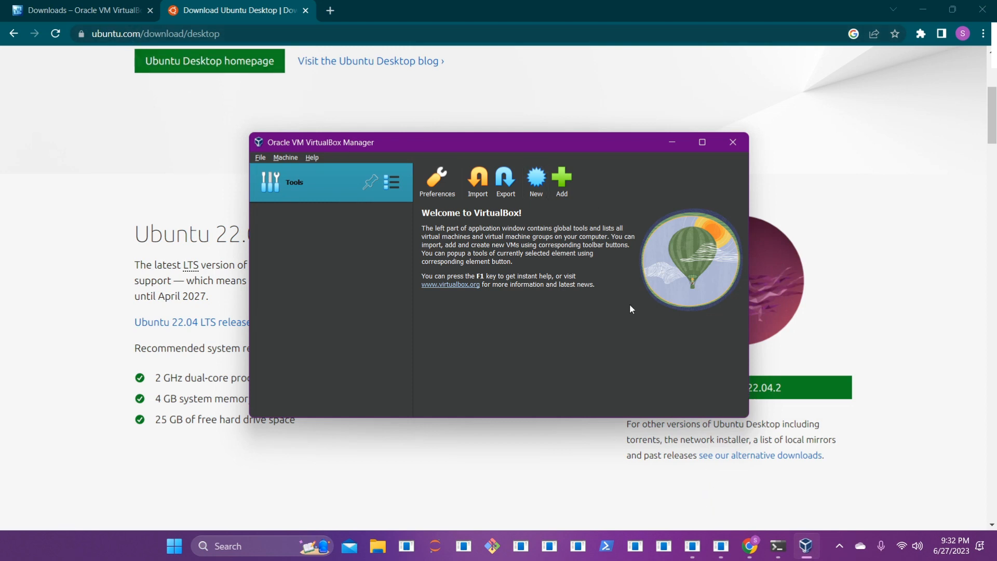
Step: Maximize VirtualBox Manager and start a new virtual machine named SoftwareZero2Hero via Machine > New
{"action": "key", "text": "super+Up"}
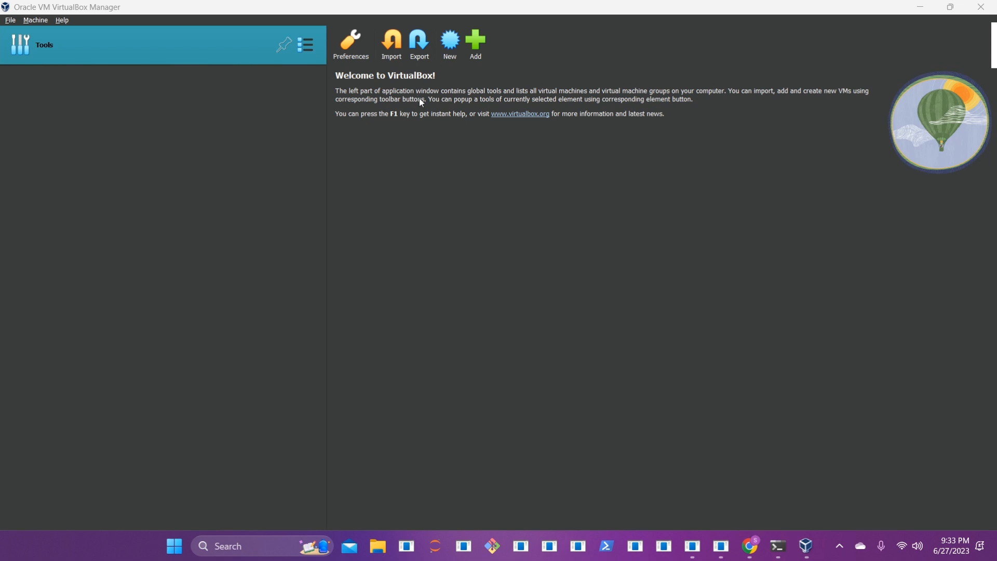
{"action": "left_click", "coordinate": [12, 22]}
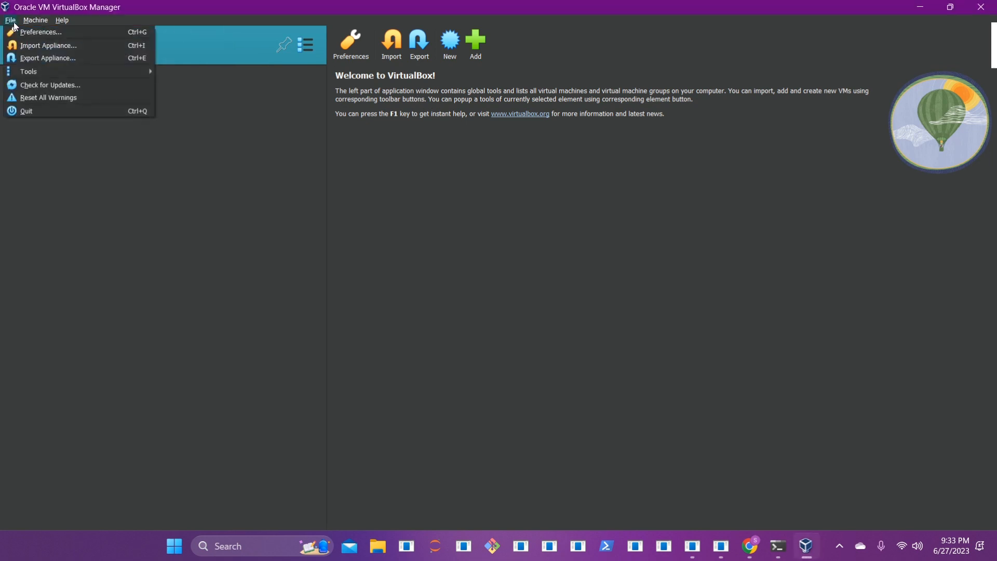
{"action": "mouse_move", "coordinate": [31, 22]}
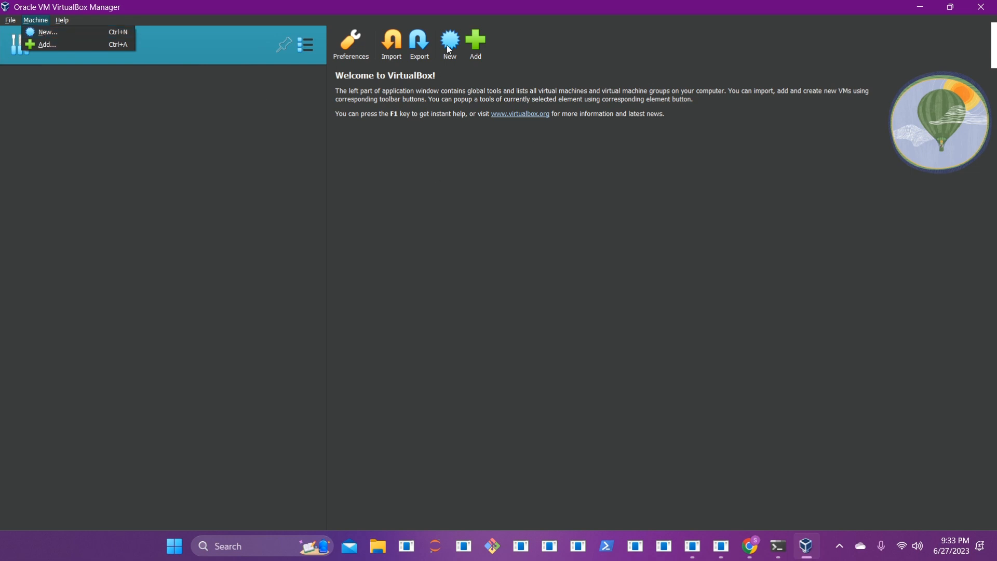
{"action": "left_click", "coordinate": [51, 36]}
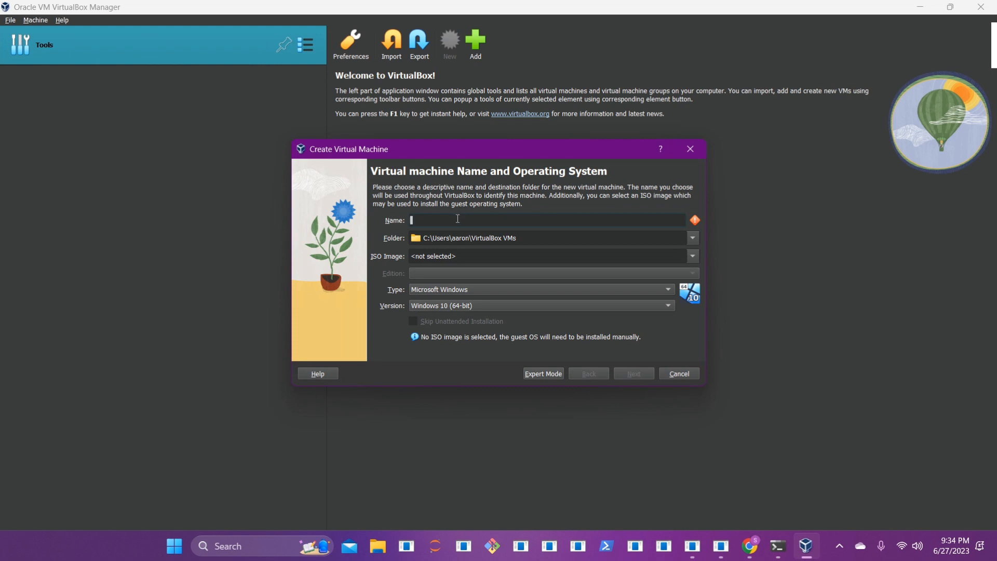
{"action": "type", "text": "SoftwareZero2Zero"}
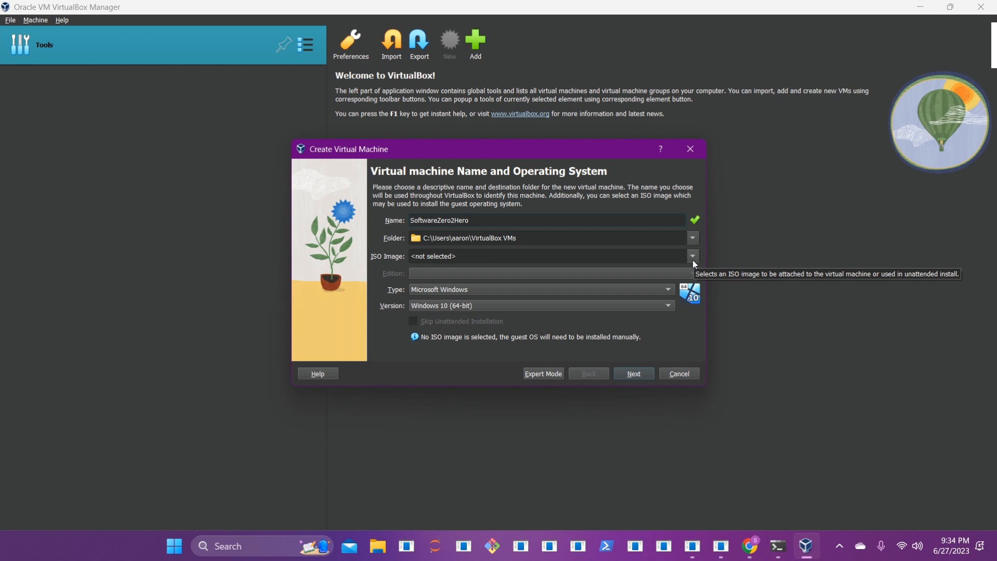
Step: Select ubuntu-22.04.2-desktop-amd64.iso from the Desktop as the VM's ISO image
{"action": "left_click", "coordinate": [692, 256]}
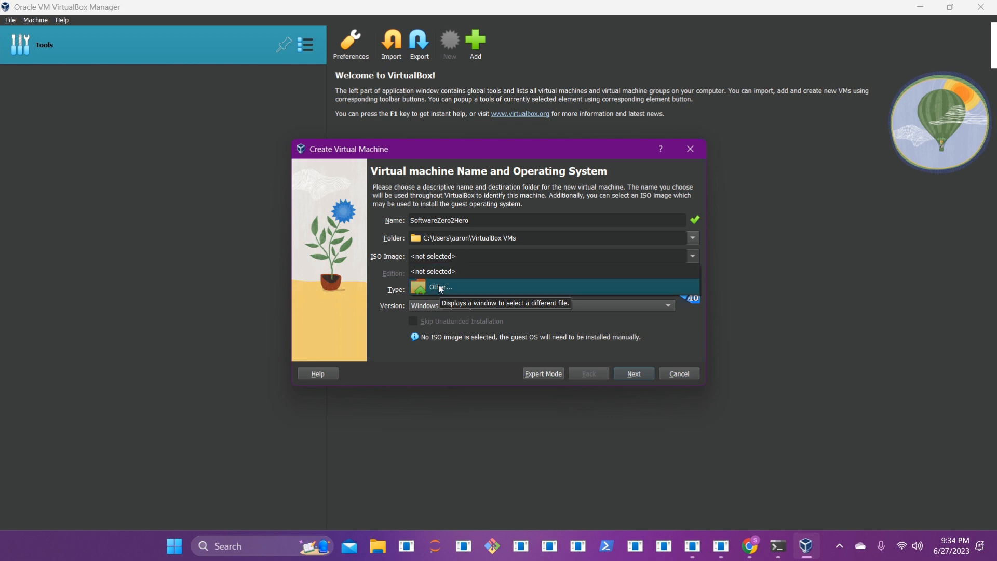
{"action": "left_click", "coordinate": [440, 287]}
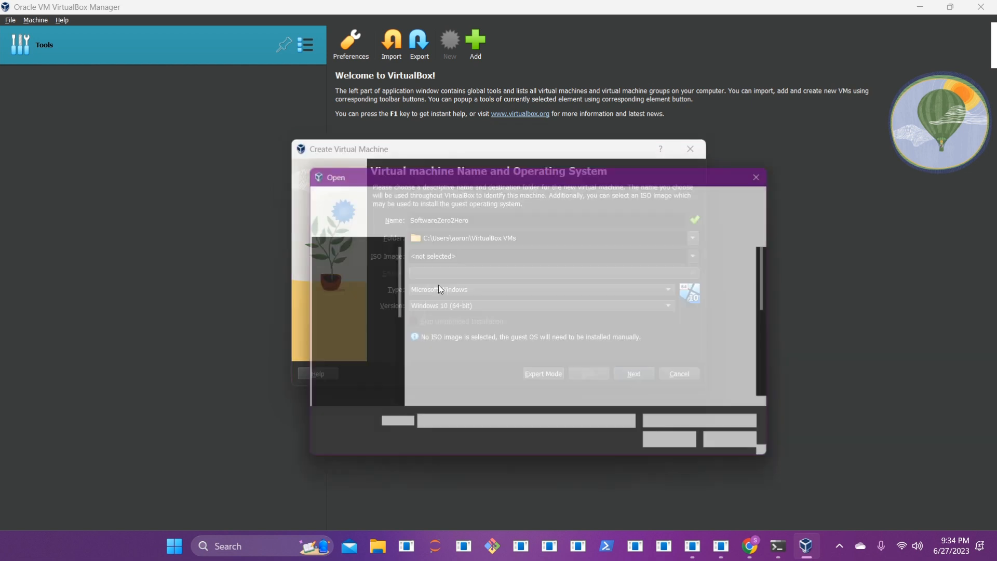
{"action": "left_click", "coordinate": [341, 290]}
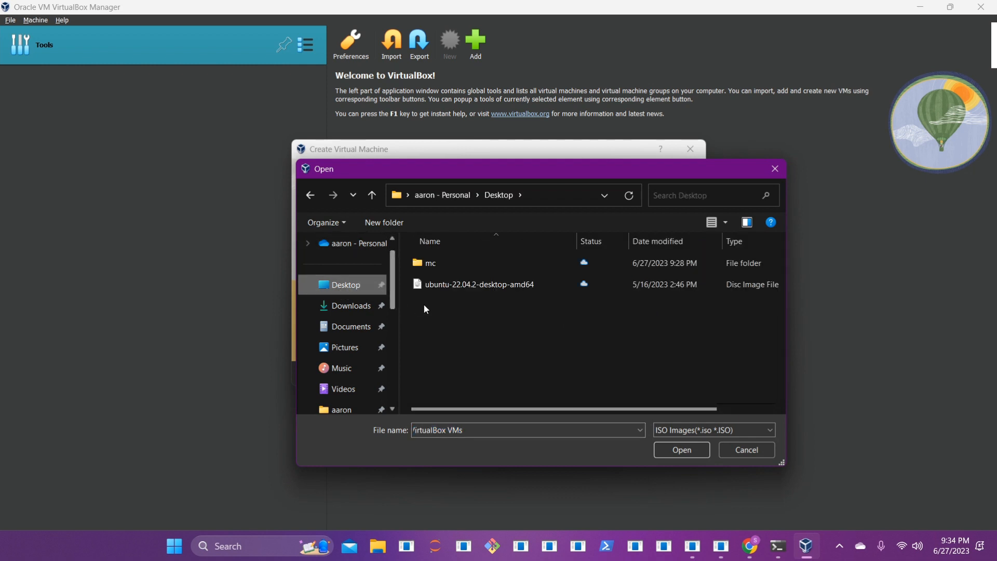
{"action": "double_click", "coordinate": [482, 284]}
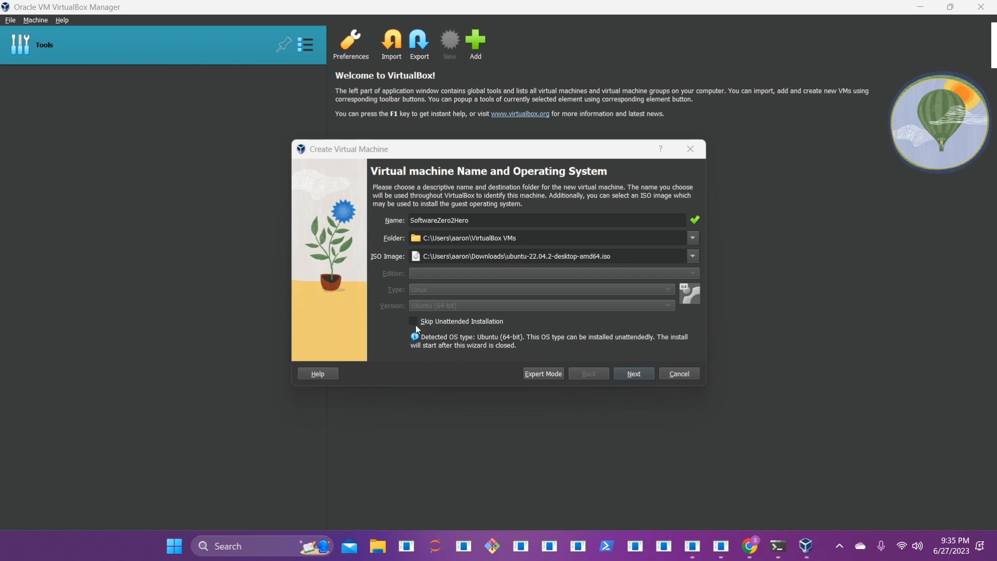
Step: Set the unattended-install username to software-zero-to-hero, enter a password, and enable Guest Additions installation
{"action": "left_click", "coordinate": [622, 377]}
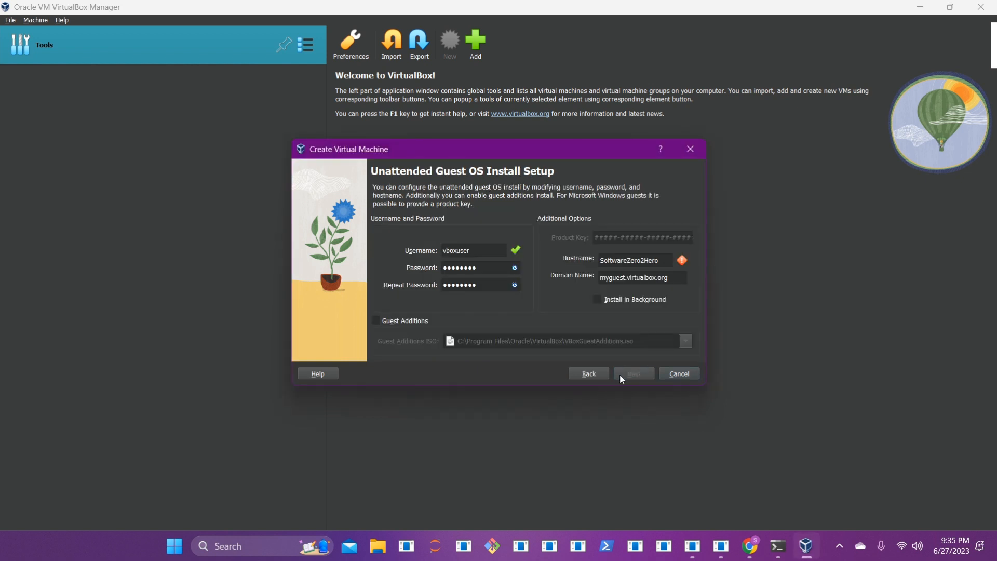
{"action": "double_click", "coordinate": [480, 251]}
{"action": "type", "text": "software-zero-to-hero"}
{"action": "double_click", "coordinate": [488, 269]}
{"action": "type", "text": "•••••••••••••"}
{"action": "key", "text": "Tab"}
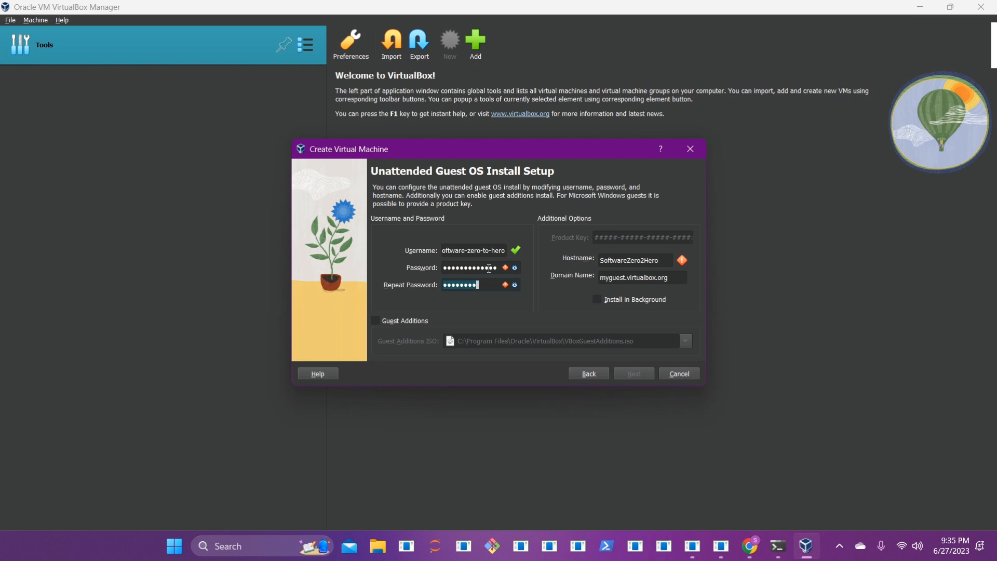
{"action": "type", "text": "•••••••••••••"}
{"action": "left_click", "coordinate": [376, 321]}
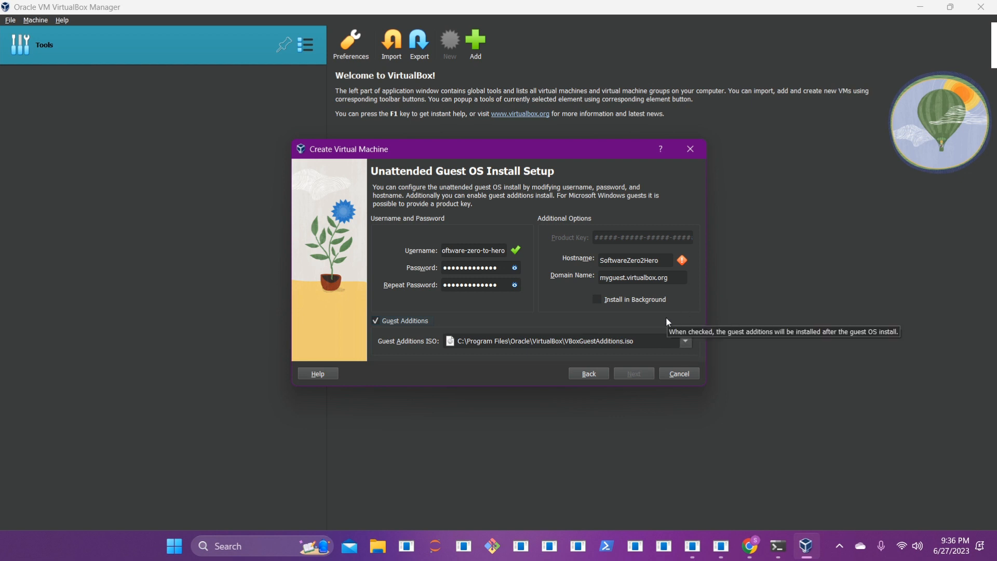
Step: Trim '2Hero' off the hostname so it reads SoftwareZero
{"action": "mouse_move", "coordinate": [683, 259]}
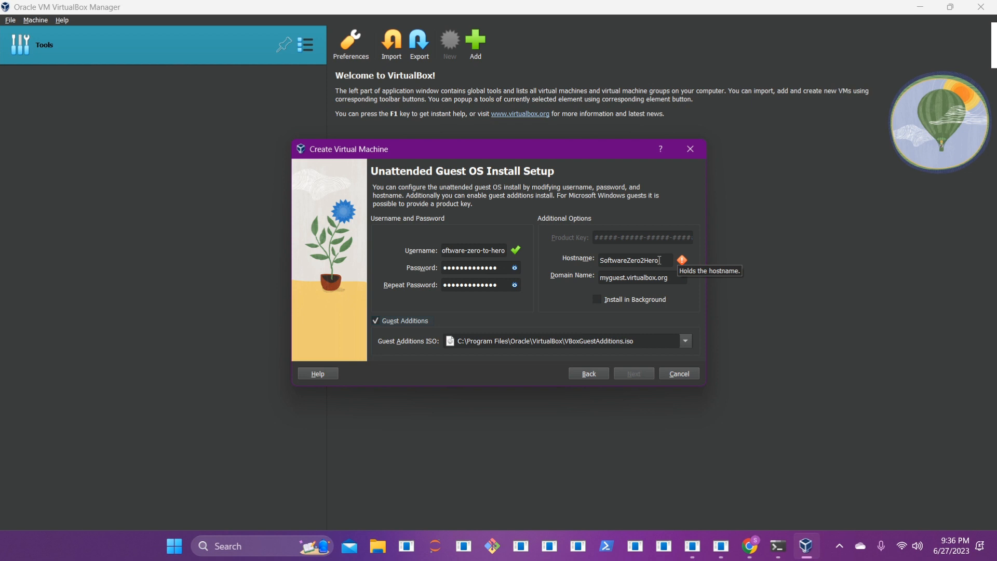
{"action": "left_click", "coordinate": [645, 263]}
{"action": "key", "text": "BackSpace"}
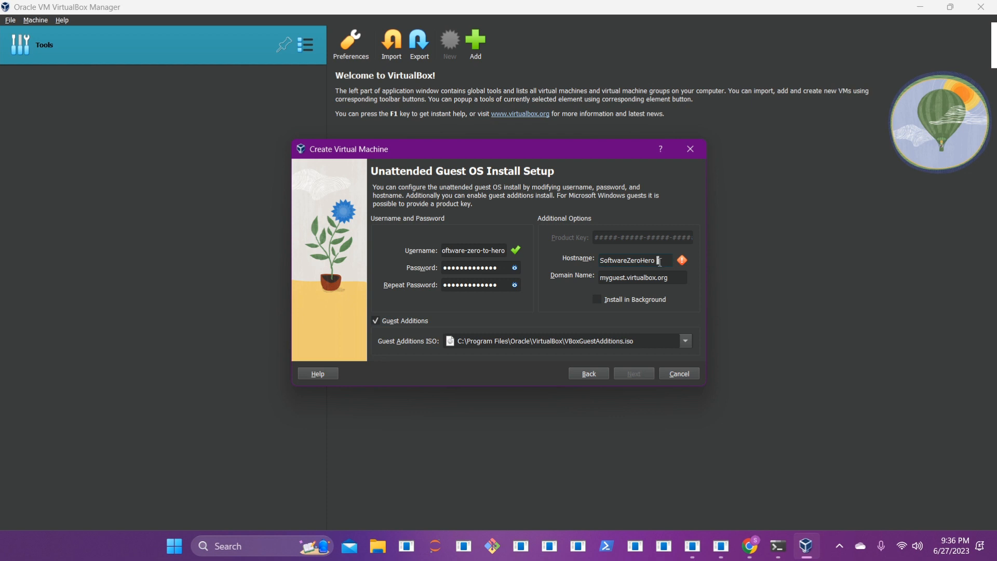
{"action": "key", "text": "BackSpace"}
{"action": "key", "text": "BackSpace"}
{"action": "key", "text": "BackSpace"}
{"action": "key", "text": "BackSpace"}
Step: On the Hardware page, set base memory to 10786 MB and processors to 6
{"action": "left_click", "coordinate": [636, 377]}
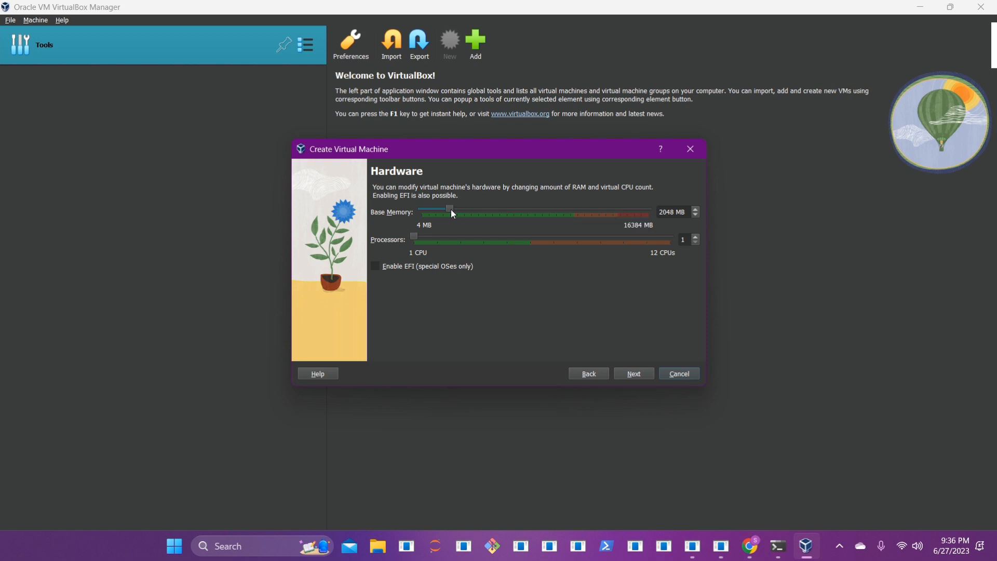
{"action": "left_click_drag", "start_coordinate": [451, 210], "coordinate": [572, 216]}
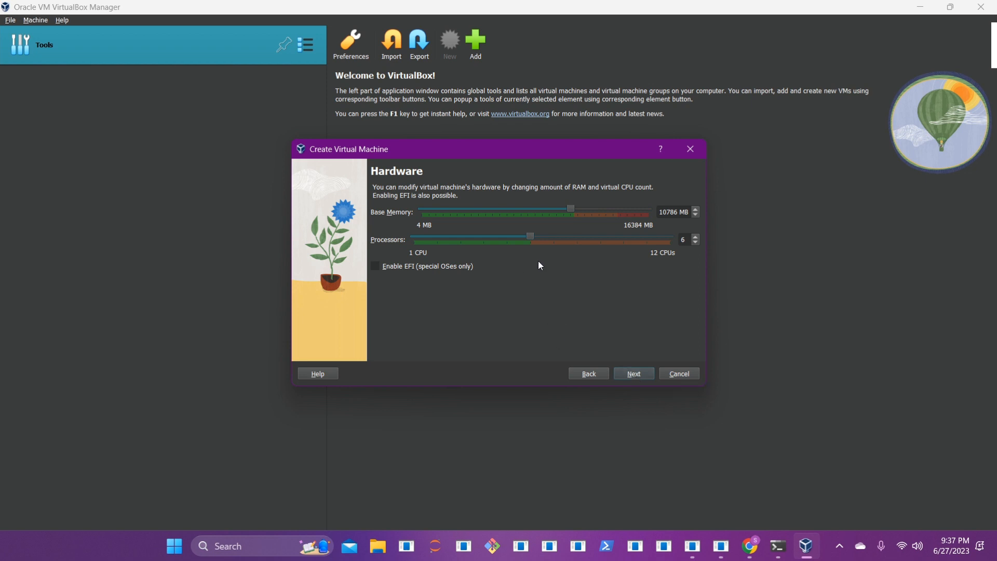
{"action": "left_click", "coordinate": [644, 377]}
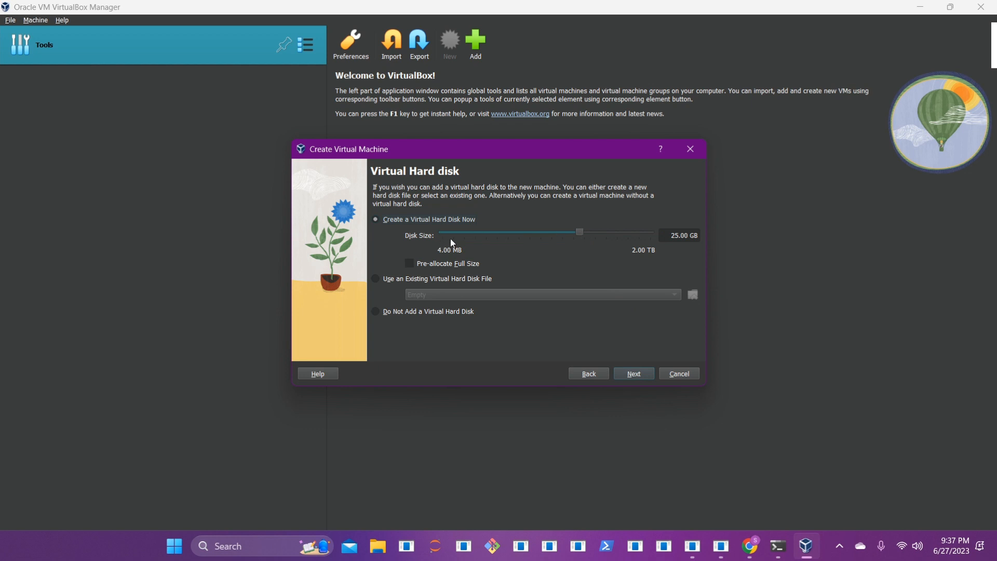
Step: Drag the Disk Size slider up to 257.92 GB
{"action": "left_click_drag", "start_coordinate": [580, 231], "coordinate": [618, 231]}
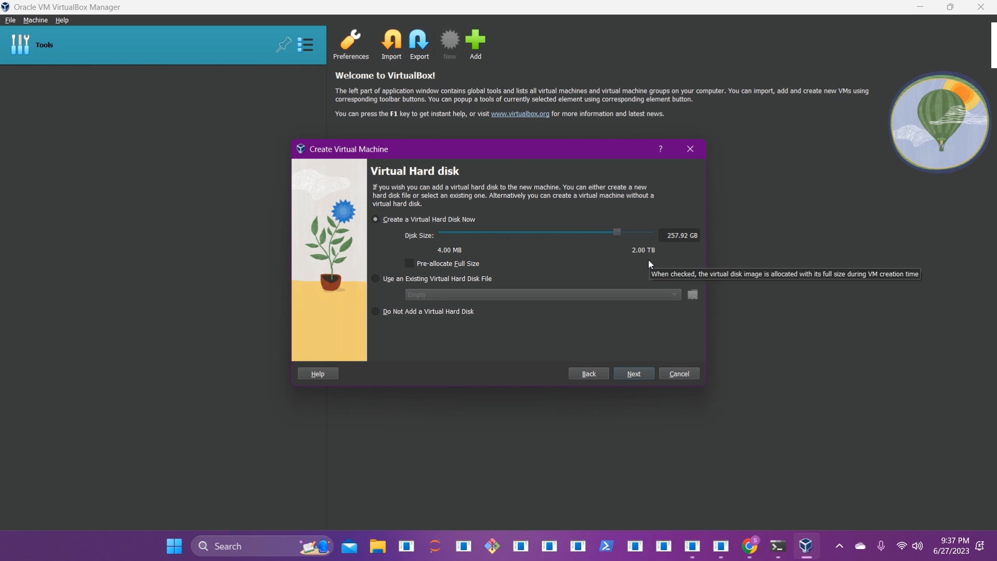
Step: Review the Summary page settings and finish creating the SoftwareZero2Hero VM
{"action": "left_click", "coordinate": [641, 373]}
{"action": "scroll", "coordinate": [528, 275], "scroll_direction": "down", "scroll_amount": 2}
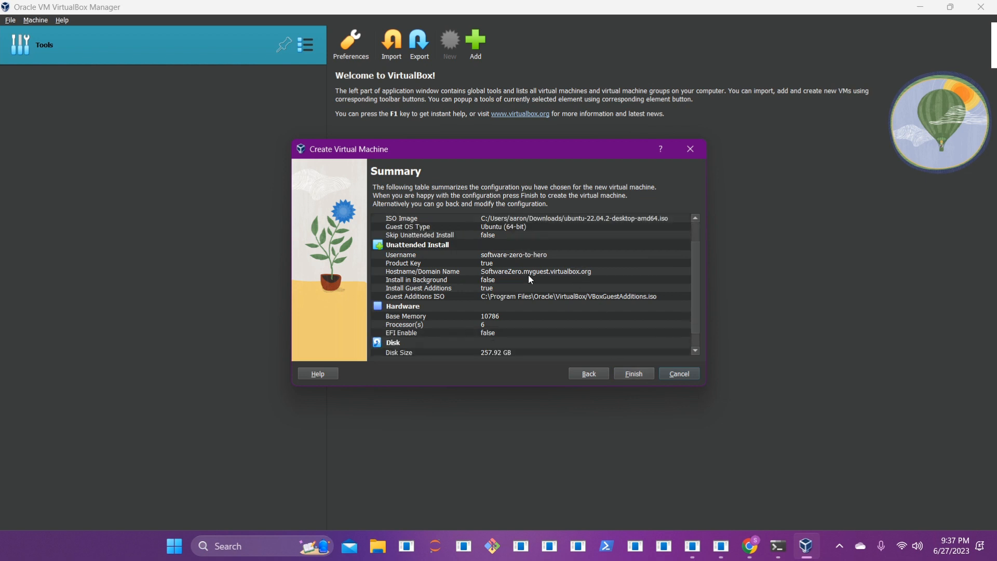
{"action": "scroll", "coordinate": [529, 276], "scroll_direction": "down", "scroll_amount": 1}
{"action": "scroll", "coordinate": [521, 309], "scroll_direction": "up", "scroll_amount": 3}
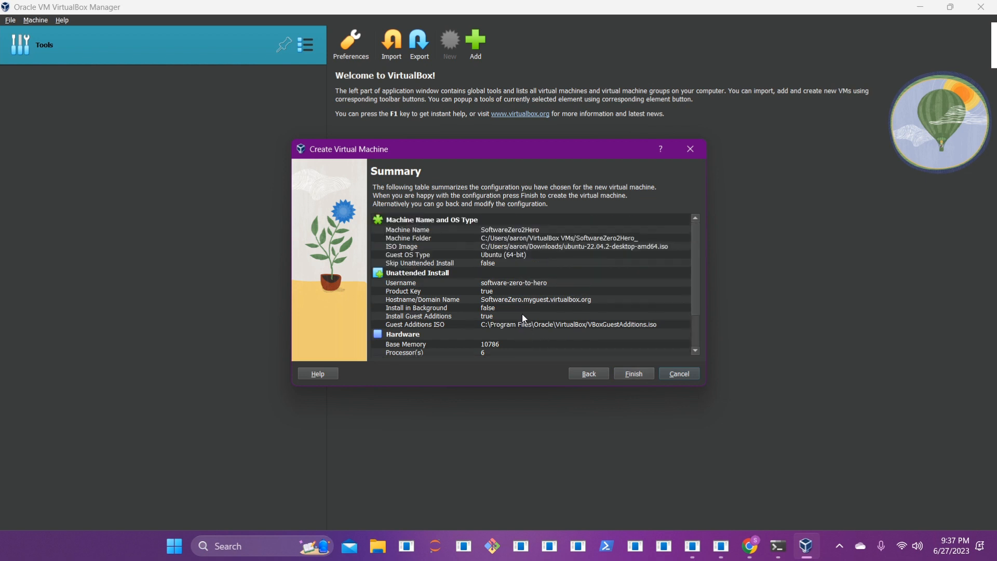
{"action": "scroll", "coordinate": [529, 314], "scroll_direction": "down", "scroll_amount": 2}
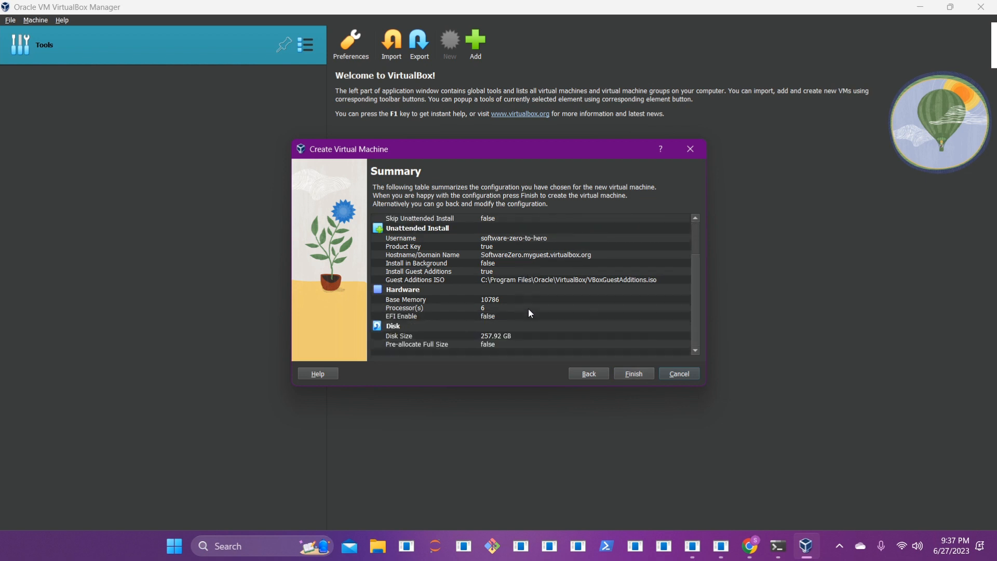
{"action": "left_click", "coordinate": [642, 374]}
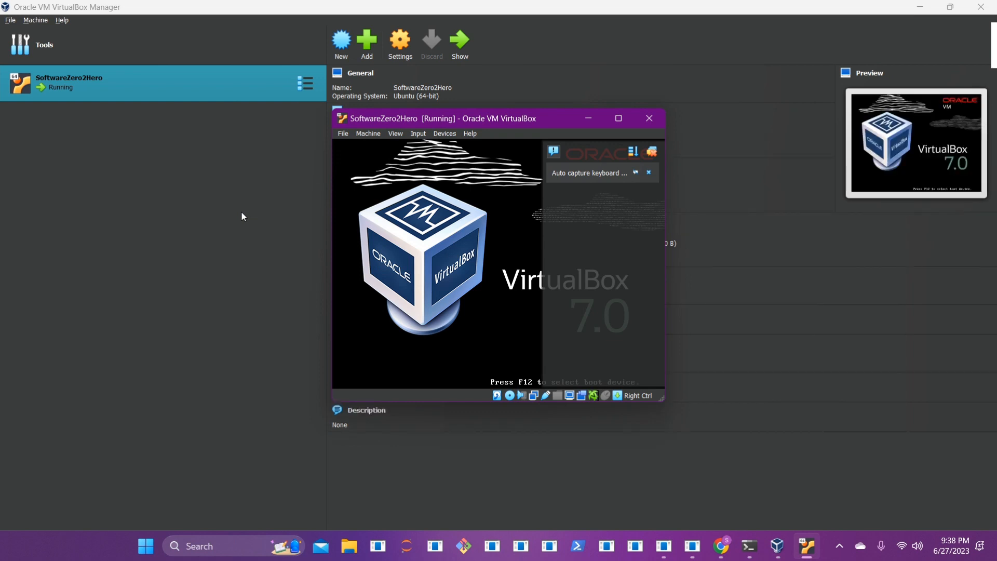
Step: Wait for the VM to boot through the unattended Ubuntu install to the login screen
{"action": "mouse_move", "coordinate": [660, 125]}
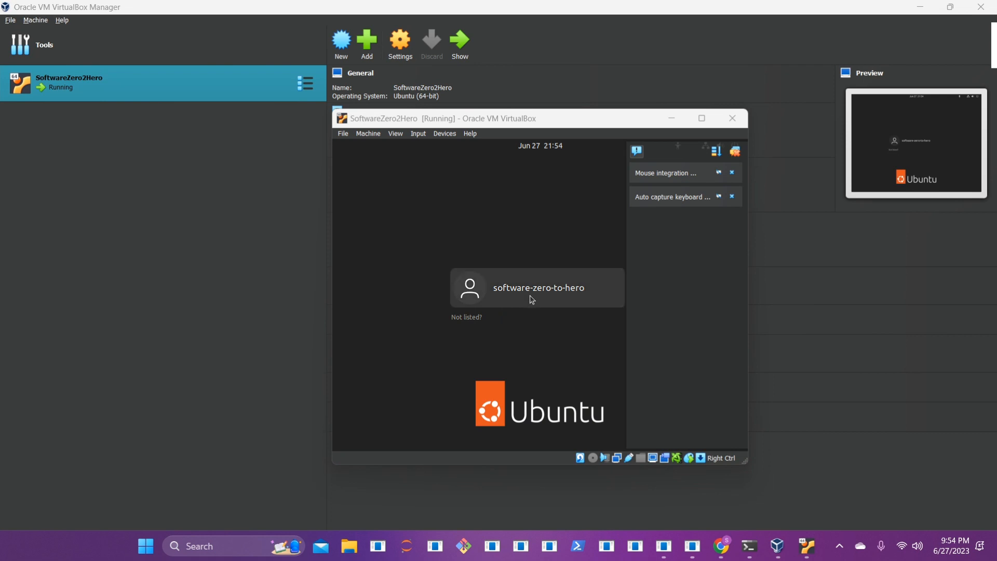
Step: Log in to Ubuntu as the created user with its password
{"action": "left_click", "coordinate": [533, 296]}
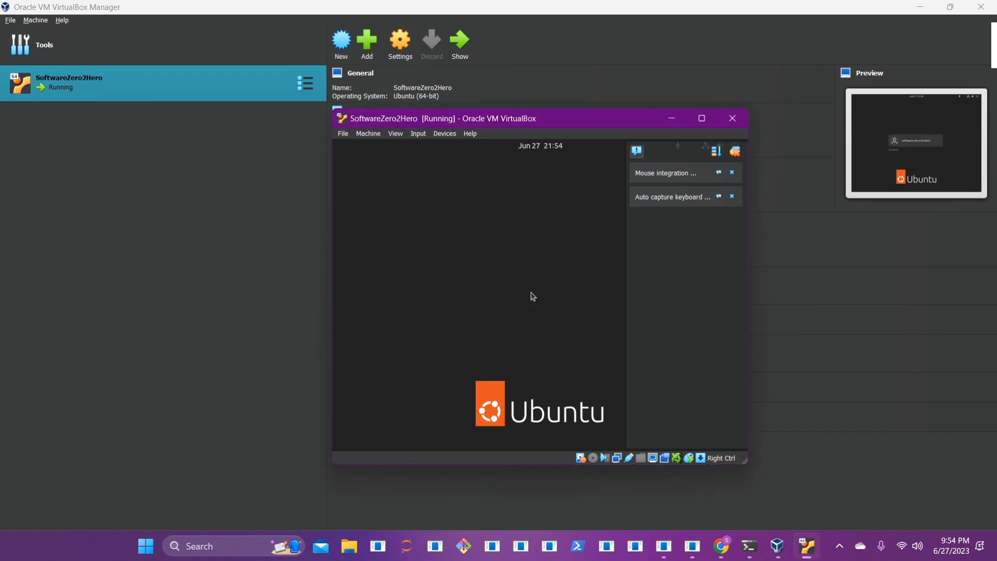
{"action": "type", "text": "●●●●●●●●●"}
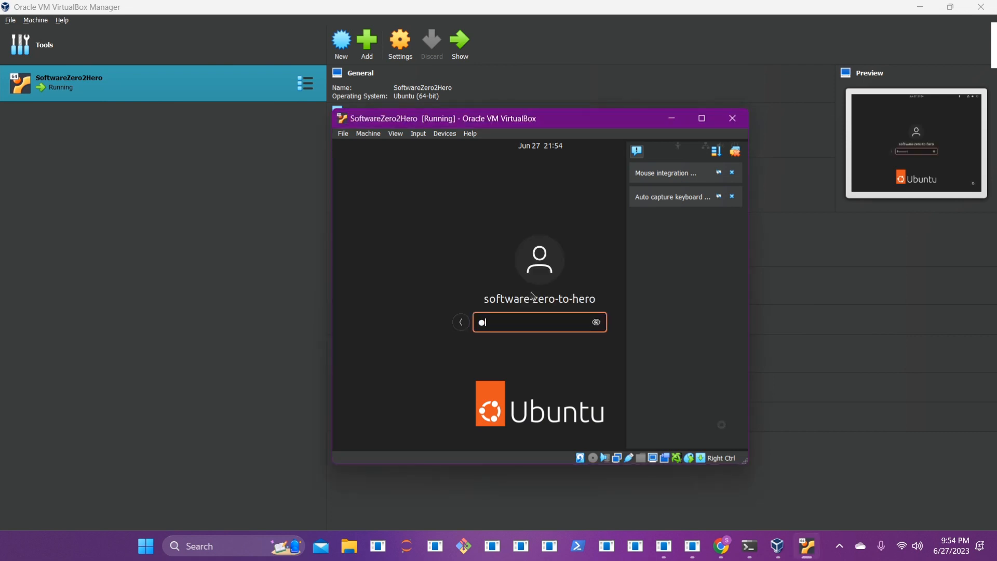
{"action": "type", "text": "●●●●●"}
{"action": "key", "text": "Return"}
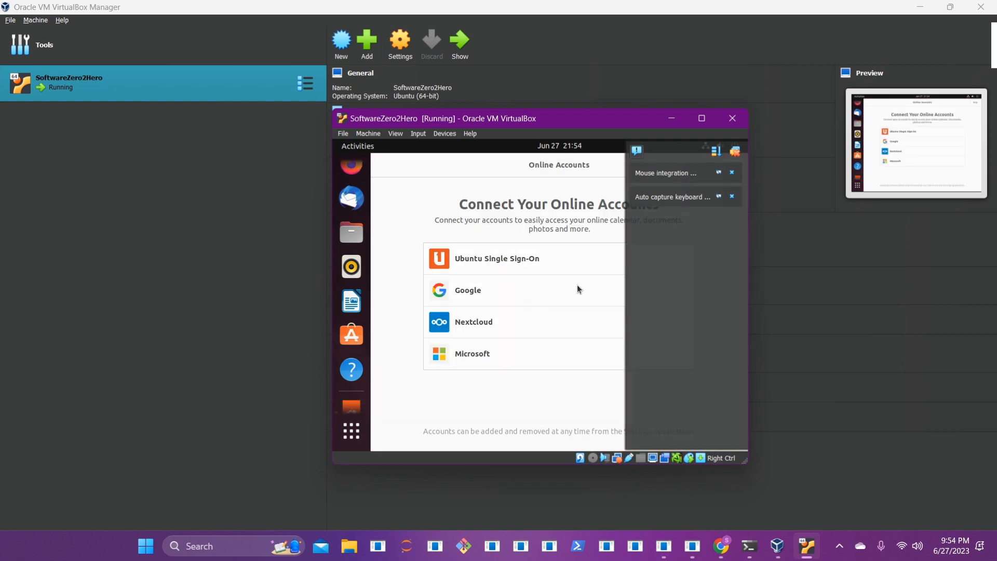
Step: Skip through the Ubuntu welcome wizard pages and maximize the VM window
{"action": "left_click", "coordinate": [734, 156]}
{"action": "left_click", "coordinate": [730, 165]}
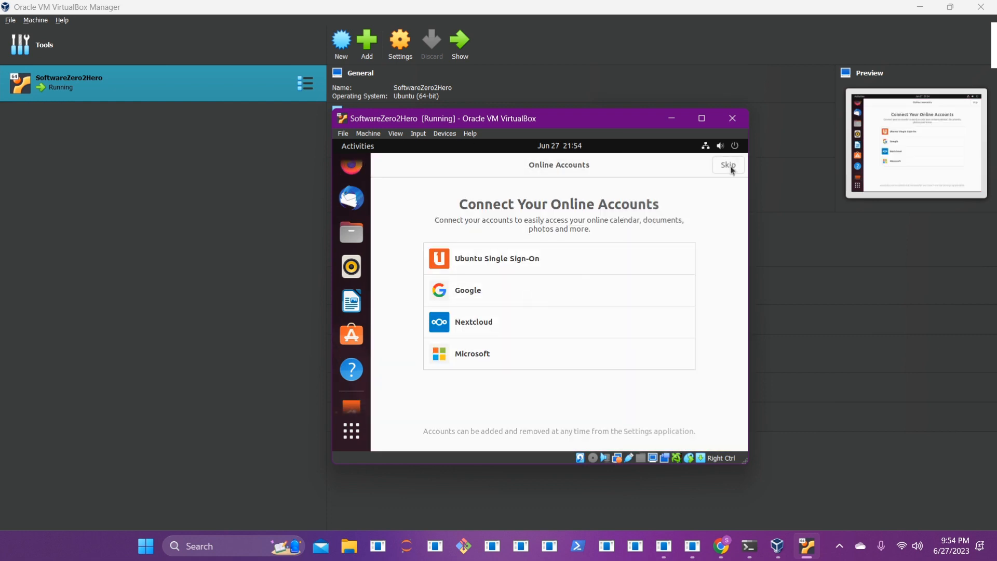
{"action": "left_click", "coordinate": [727, 165]}
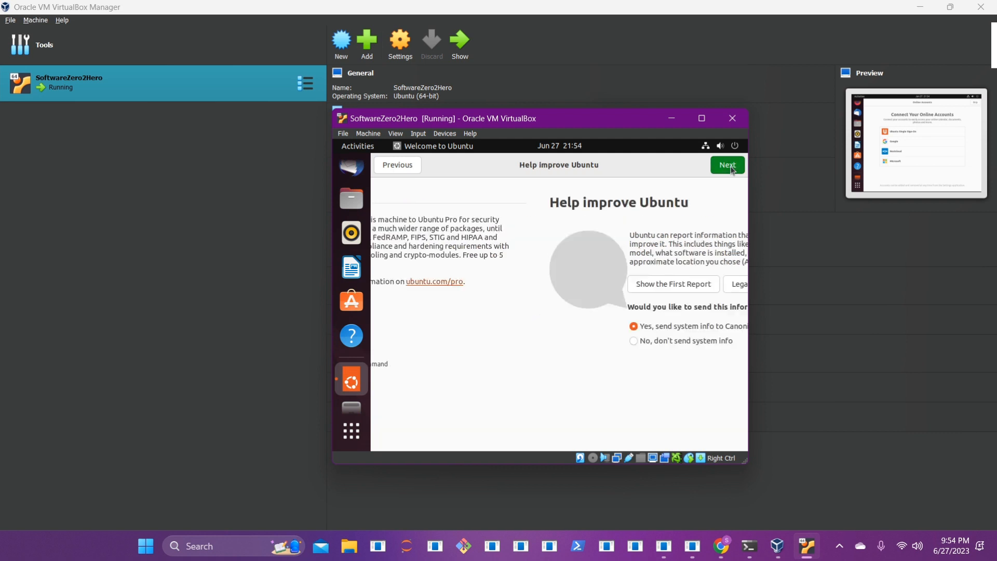
{"action": "left_click", "coordinate": [728, 166]}
{"action": "left_click", "coordinate": [730, 167]}
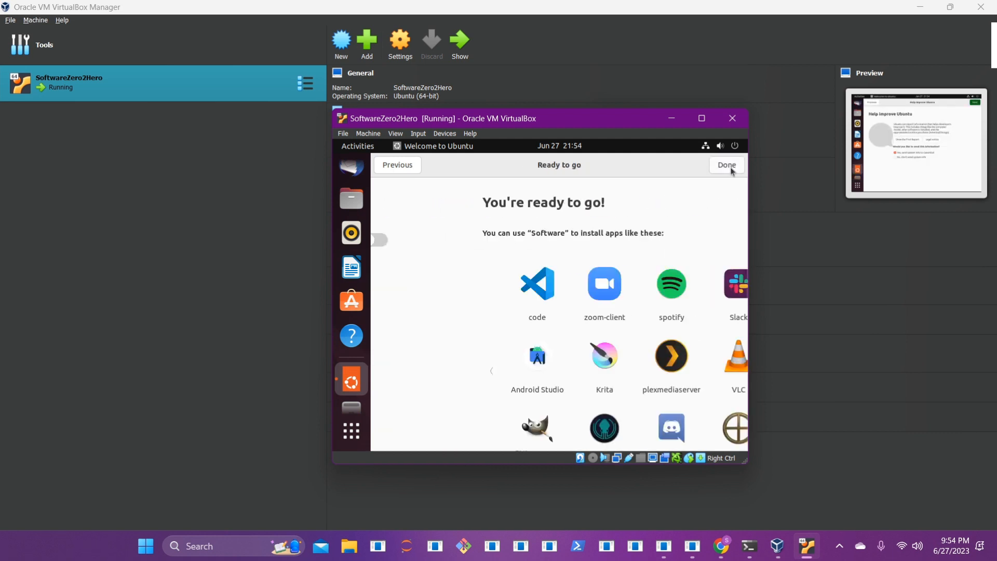
{"action": "left_click", "coordinate": [728, 165]}
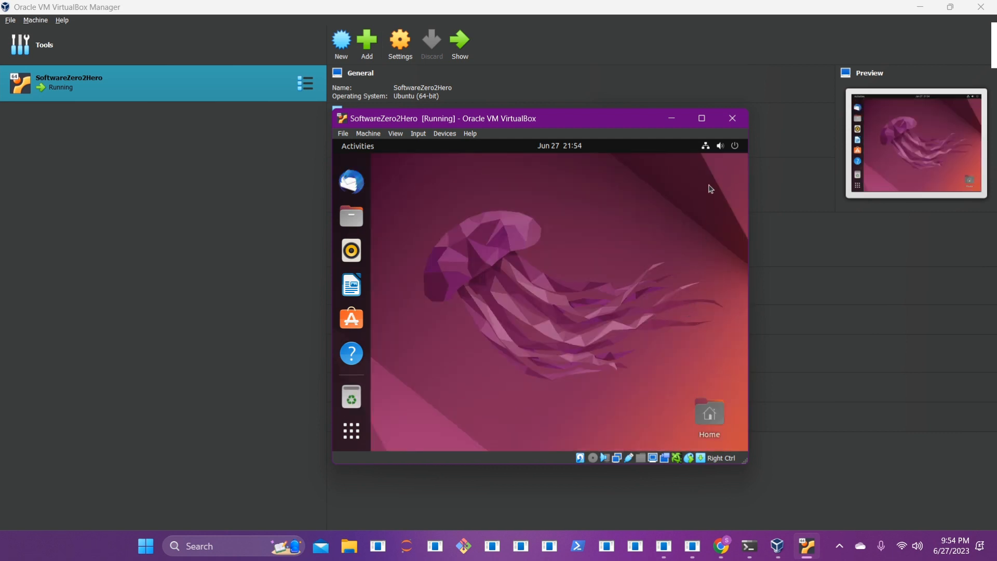
{"action": "left_click", "coordinate": [702, 119]}
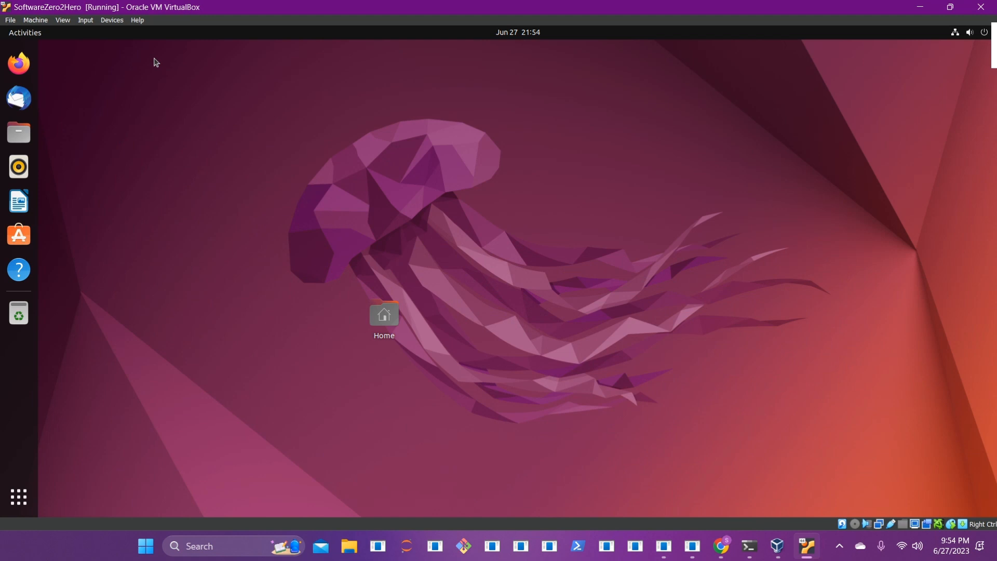
Step: Insert the Guest Additions CD image from the VM's Devices menu
{"action": "left_click", "coordinate": [112, 20]}
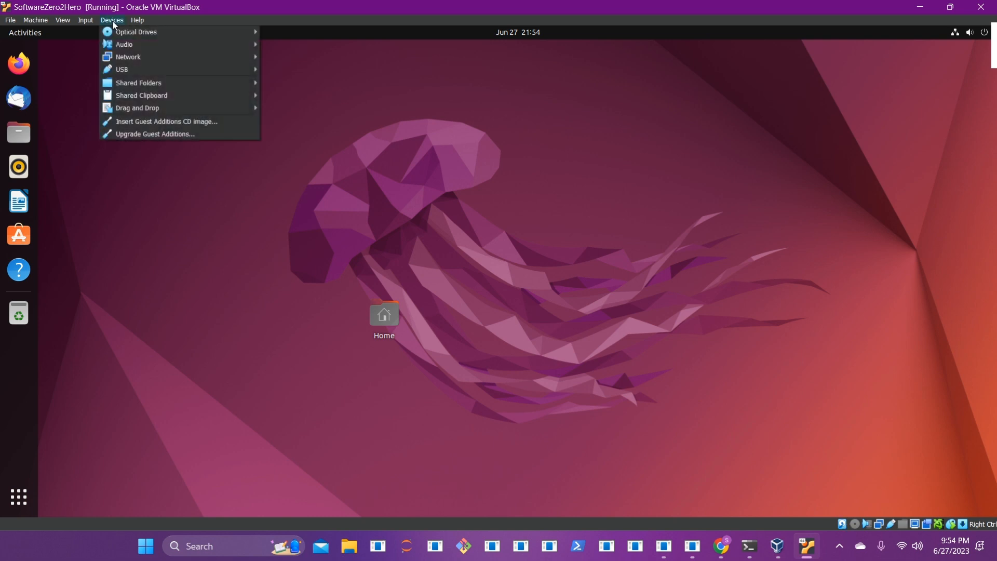
{"action": "left_click", "coordinate": [146, 125]}
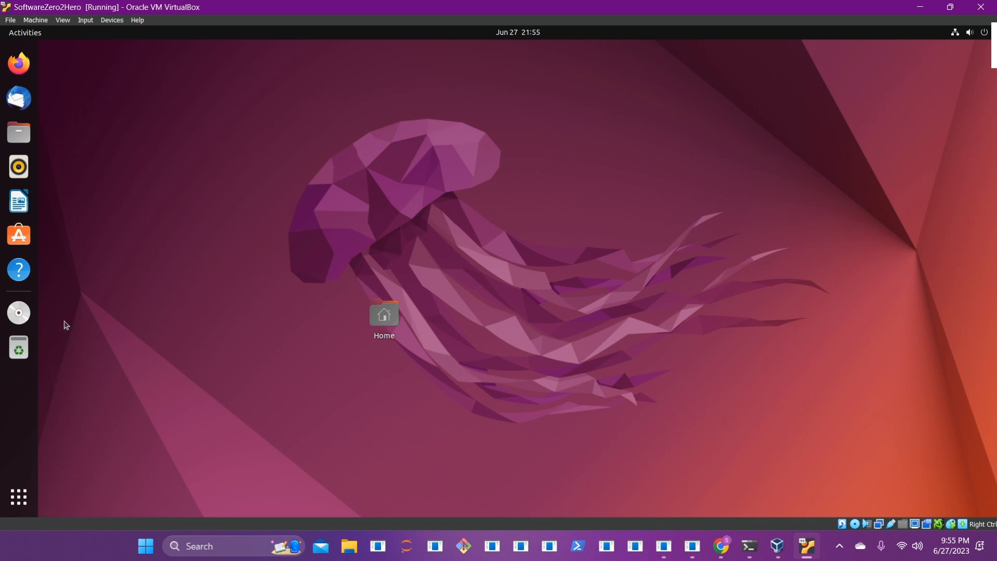
Step: Open a terminal in the VBox_GAs_7.0.8 disc folder, minimise it, and close the Files window
{"action": "left_click", "coordinate": [19, 312]}
{"action": "right_click", "coordinate": [296, 284]}
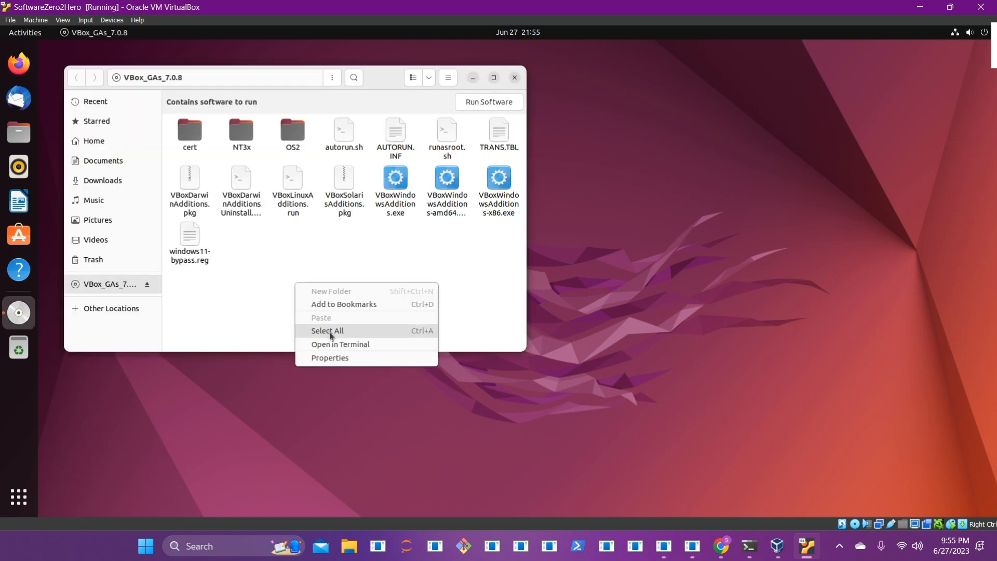
{"action": "left_click", "coordinate": [336, 345]}
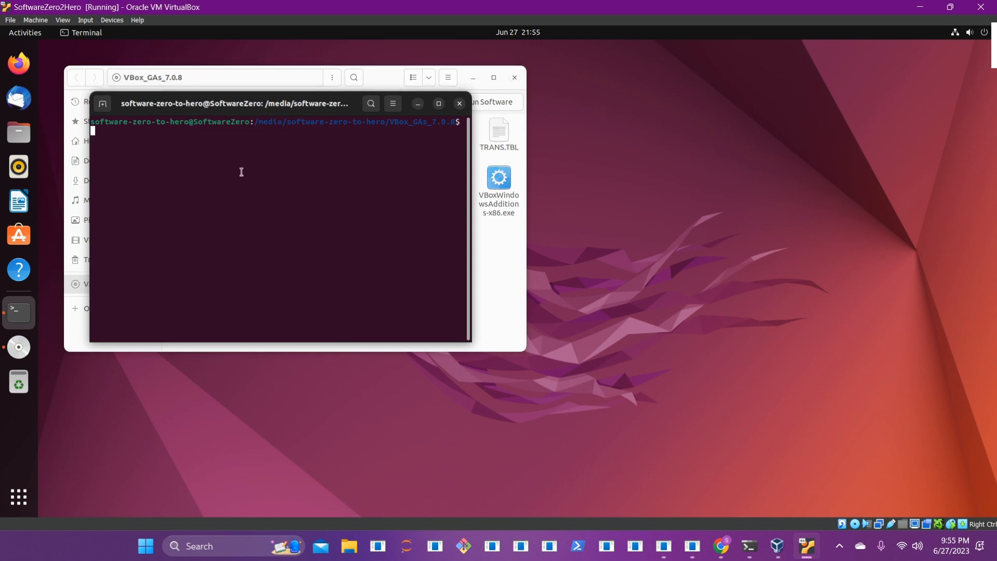
{"action": "left_click", "coordinate": [416, 105]}
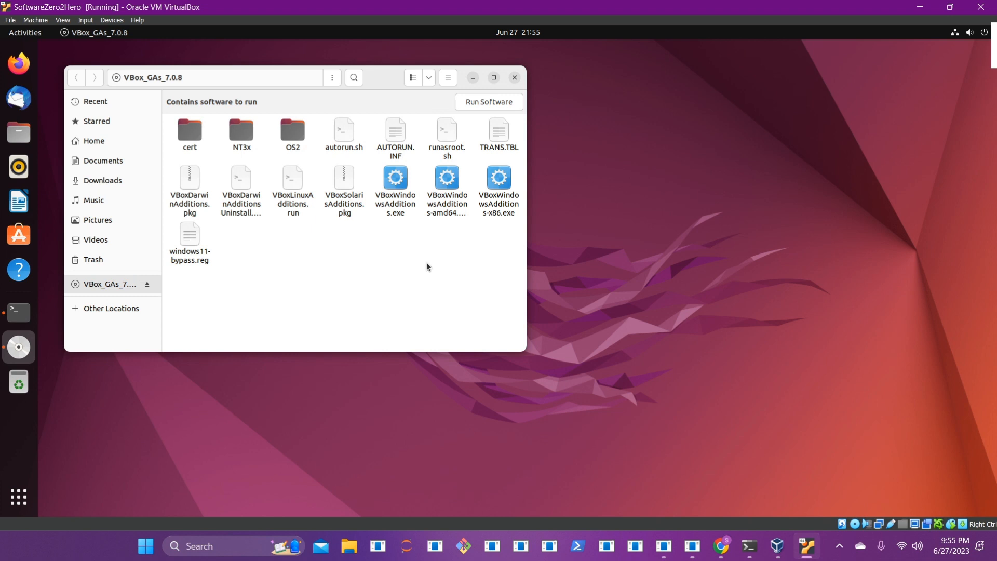
{"action": "left_click", "coordinate": [516, 78]}
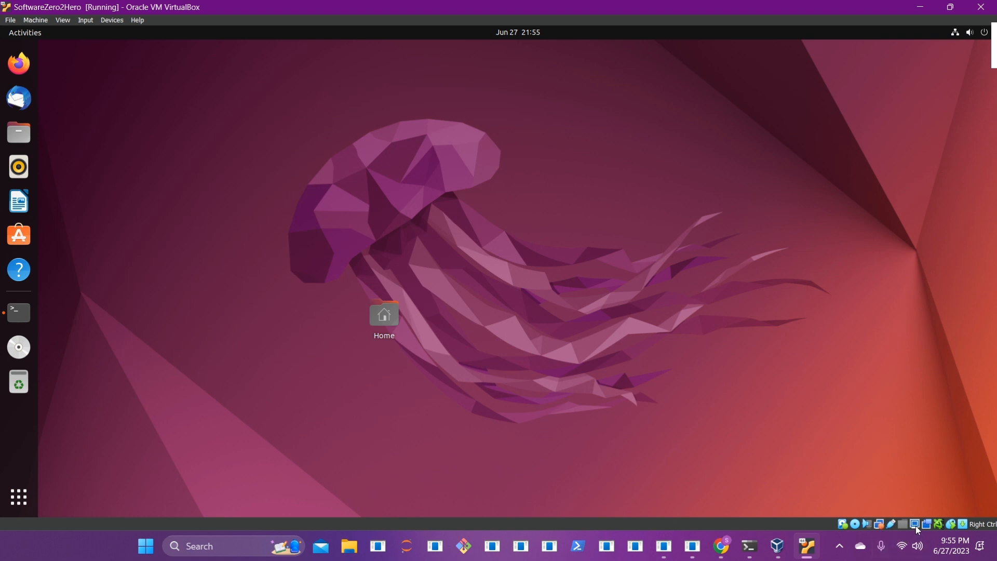
Step: Turn on Auto-resize Guest Display from the status-bar display icon
{"action": "mouse_move", "coordinate": [917, 529]}
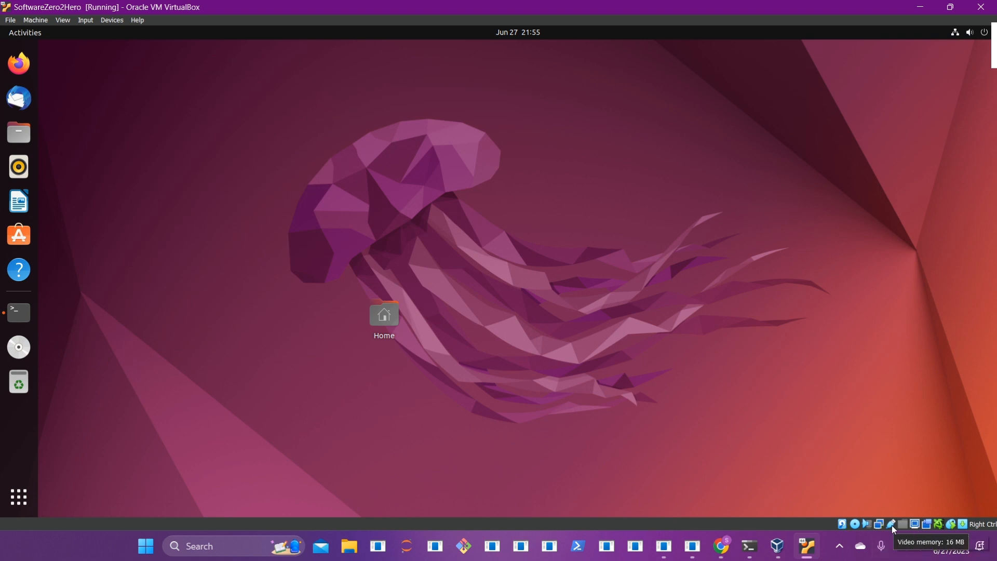
{"action": "right_click", "coordinate": [915, 526]}
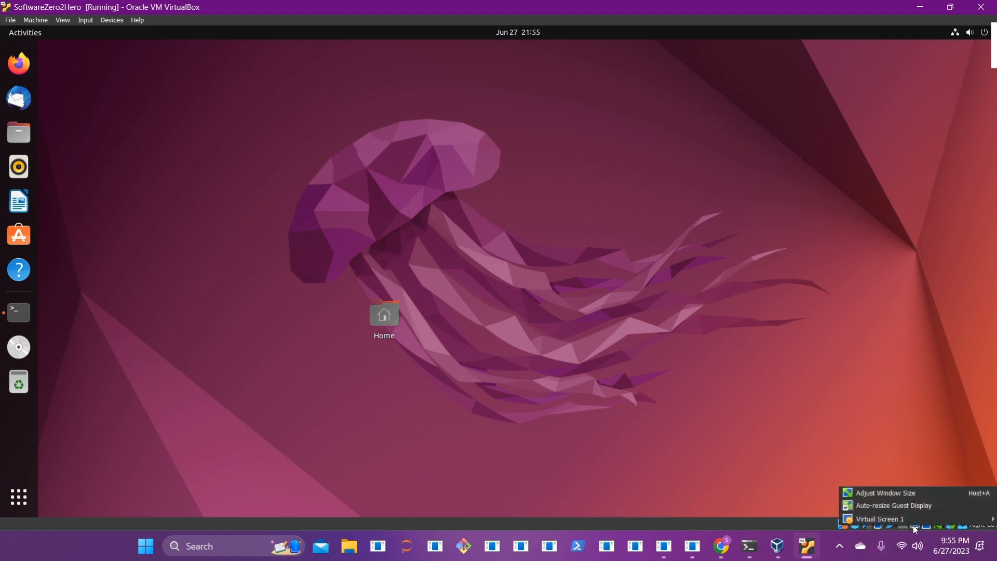
{"action": "mouse_move", "coordinate": [891, 518]}
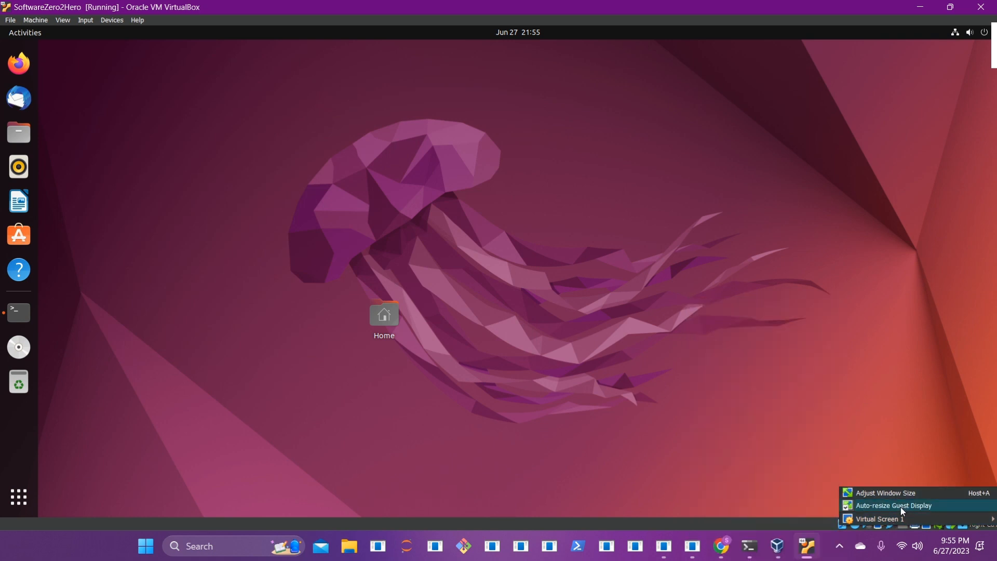
{"action": "left_click", "coordinate": [854, 364]}
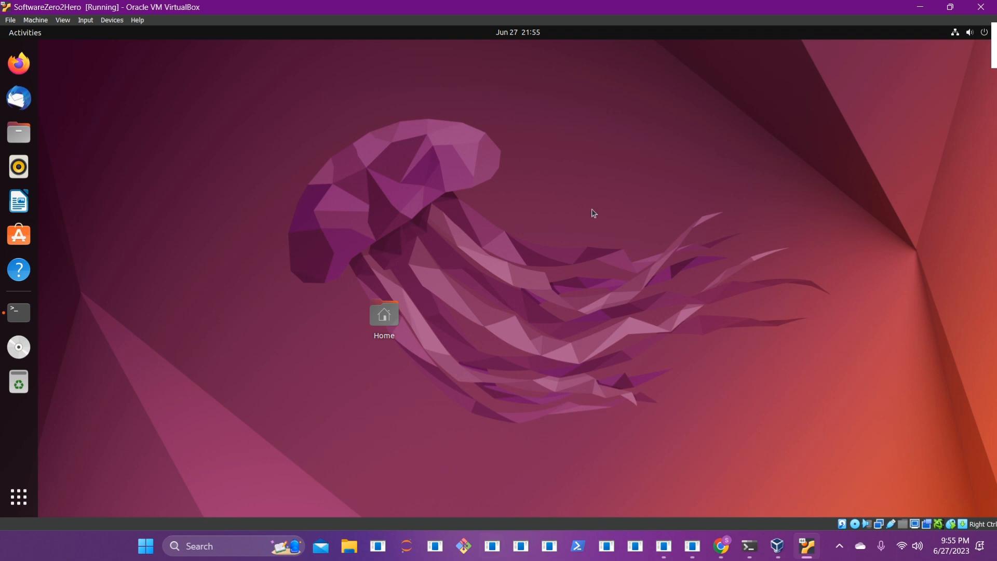